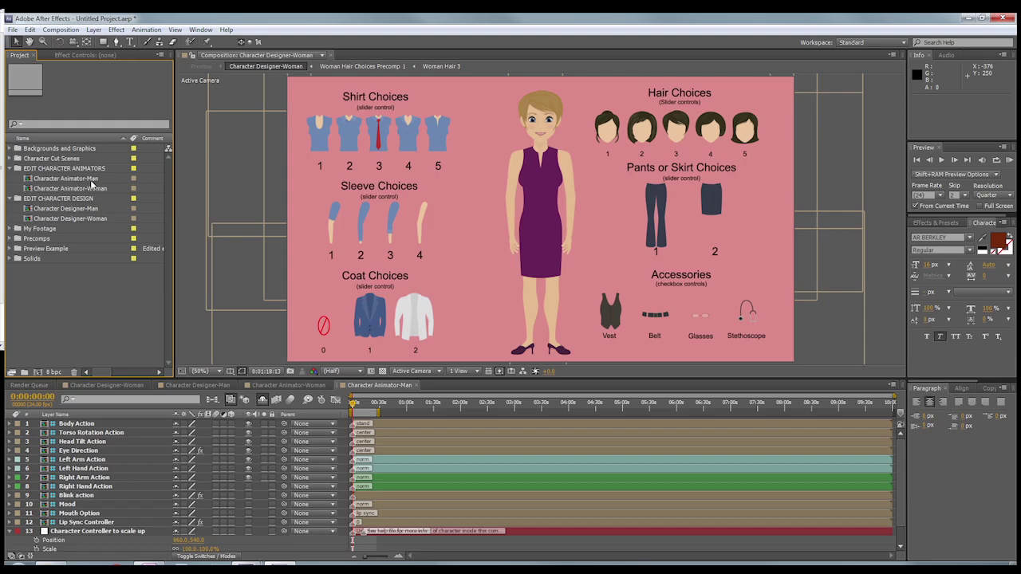
Step: Select the EDIT CHARACTER DESIGN folder, then the EDIT CHARACTER ANIMATORS folder, in the Project panel
left_click(293, 22)
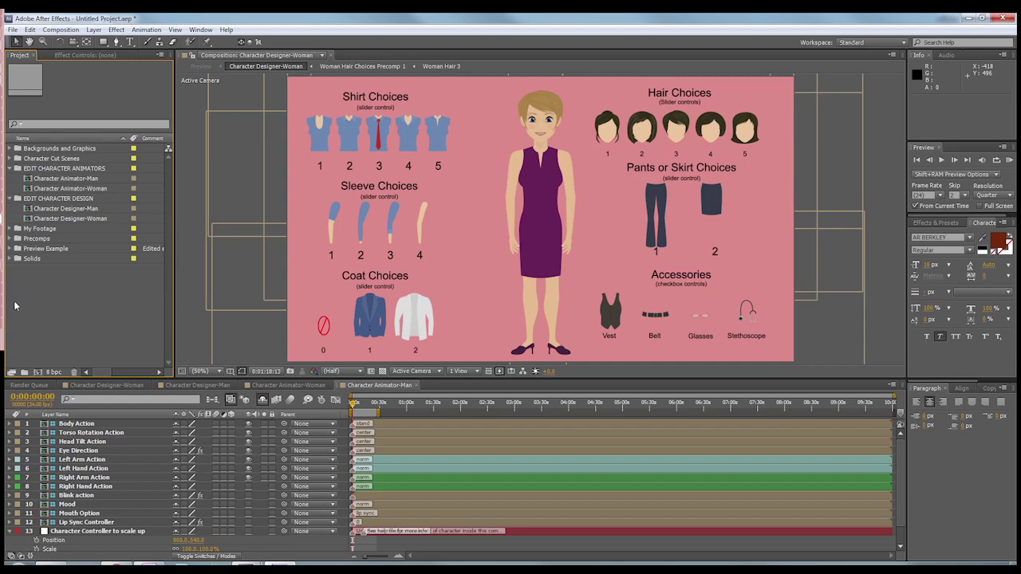
left_click(20, 202)
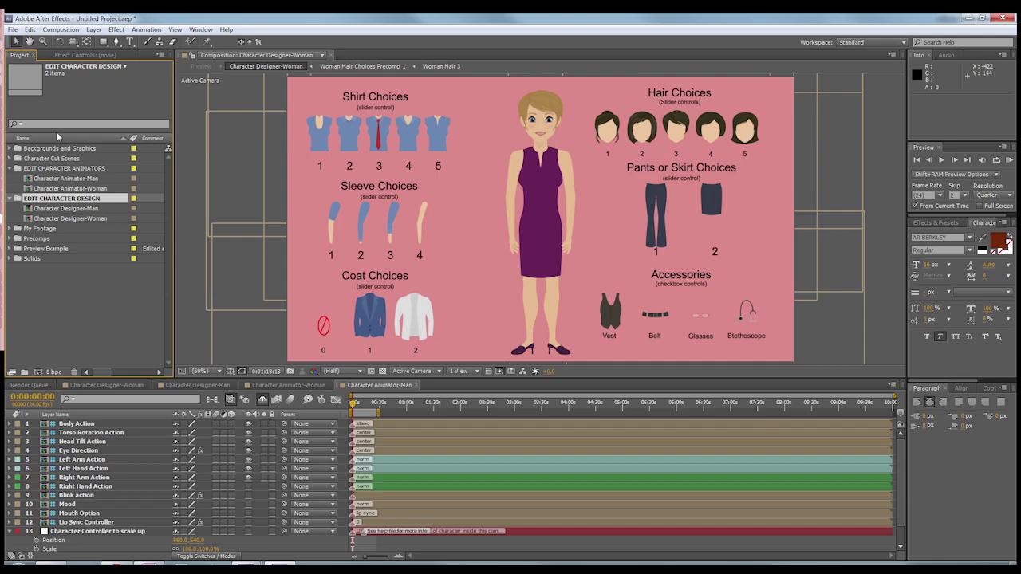
left_click(204, 17)
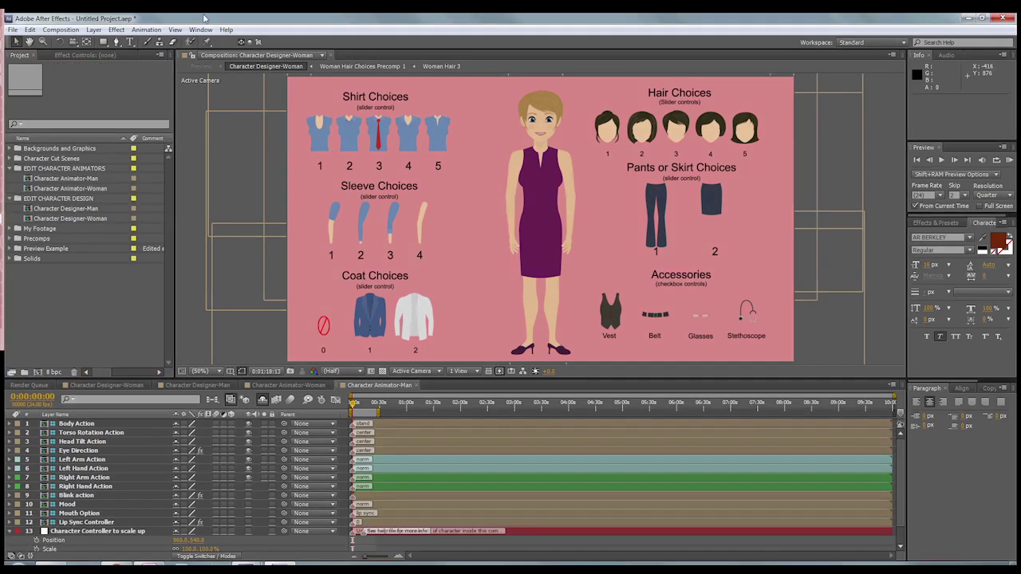
left_click(62, 171)
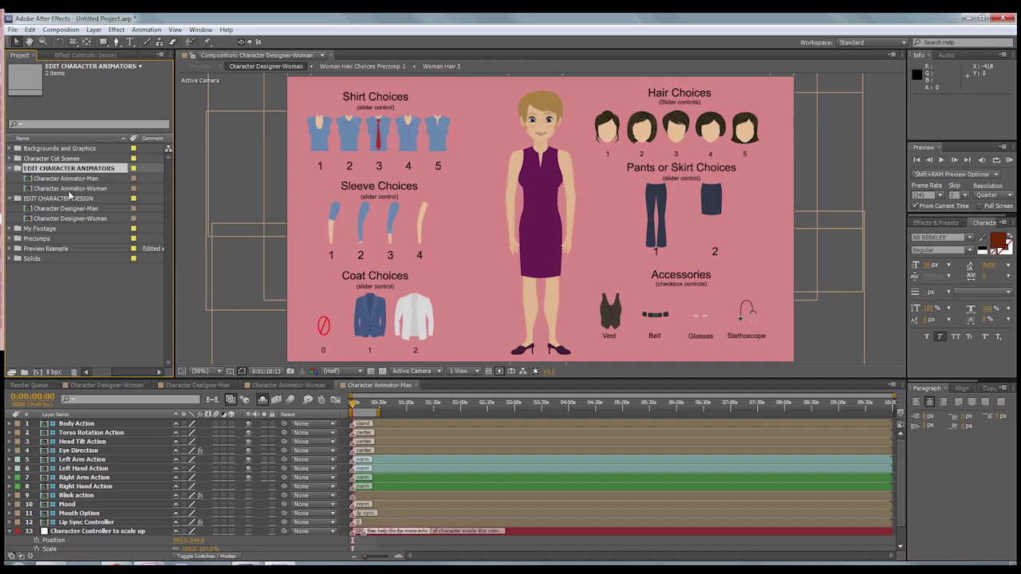
Step: Expand Character Cut Scenes and select its Edit Comps for Cut Scenes subfolder
left_click(12, 159)
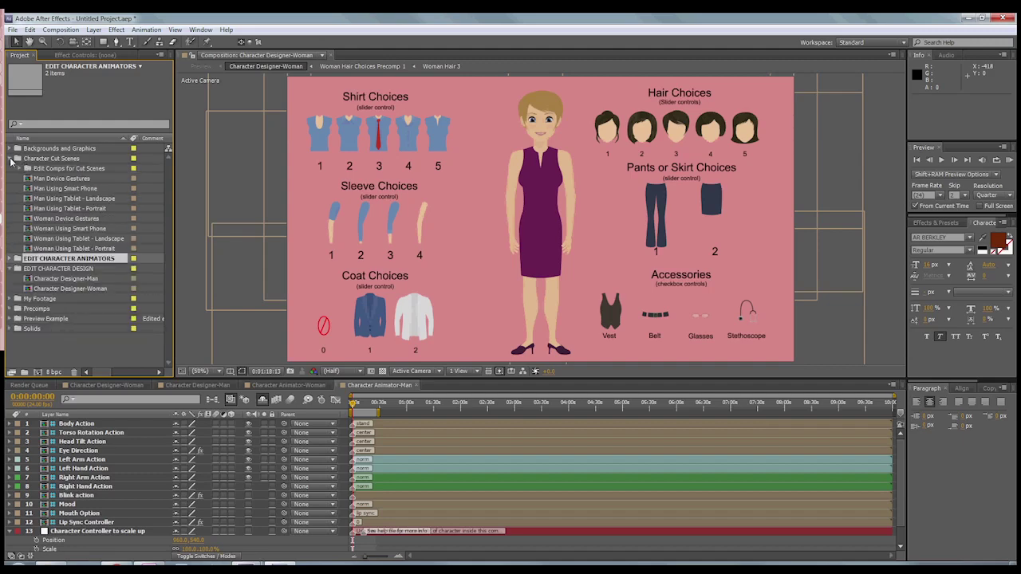
left_click(17, 158)
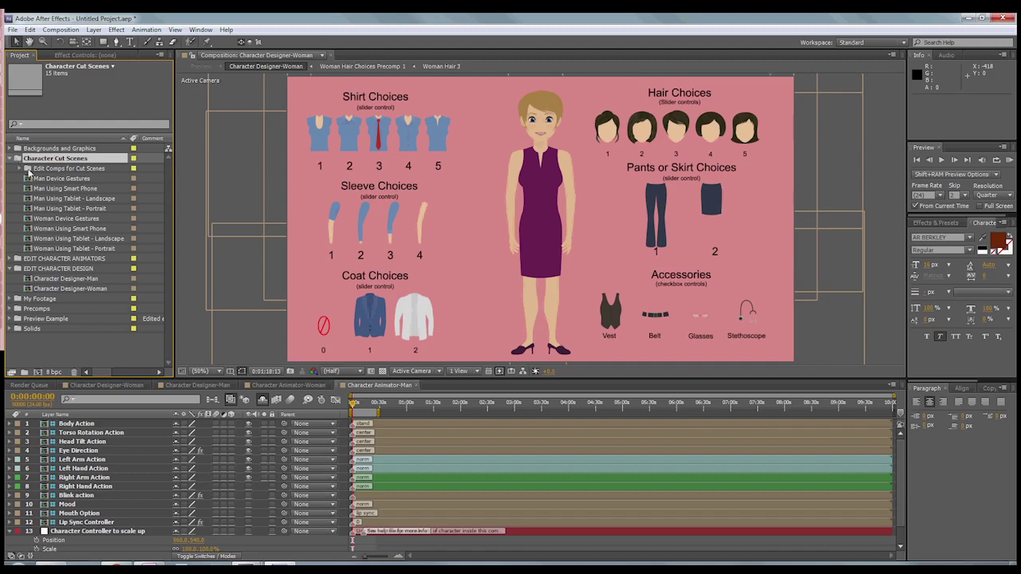
left_click(29, 169)
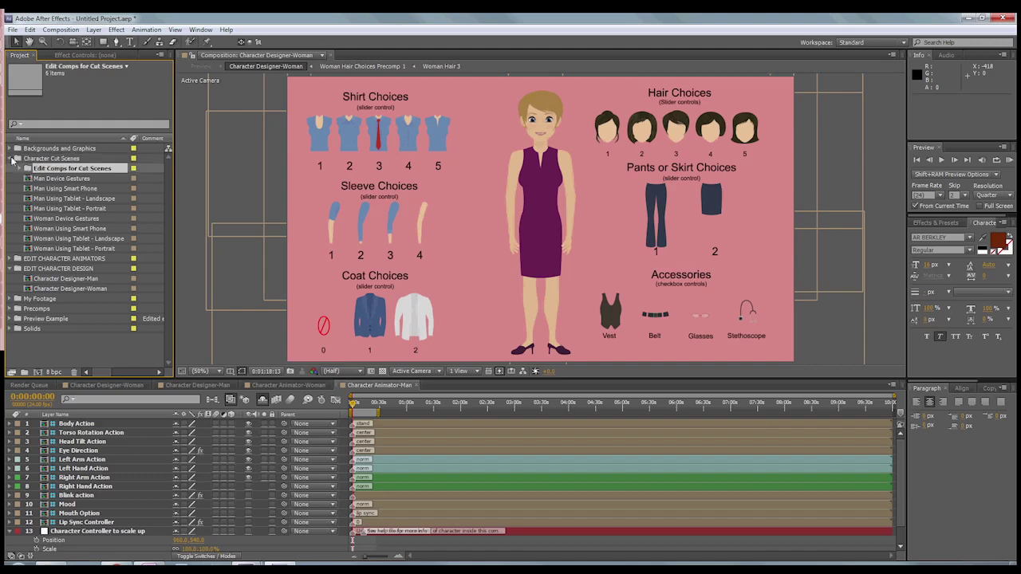
Step: Collapse Character Cut Scenes, then expand and re-collapse Backgrounds and Graphics
left_click(13, 159)
left_click(19, 149)
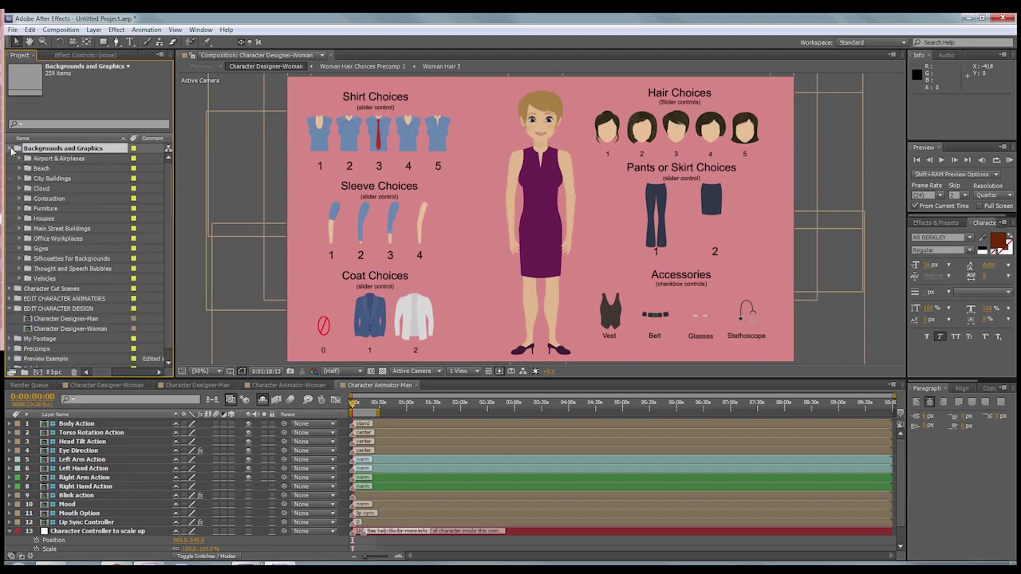
left_click(12, 149)
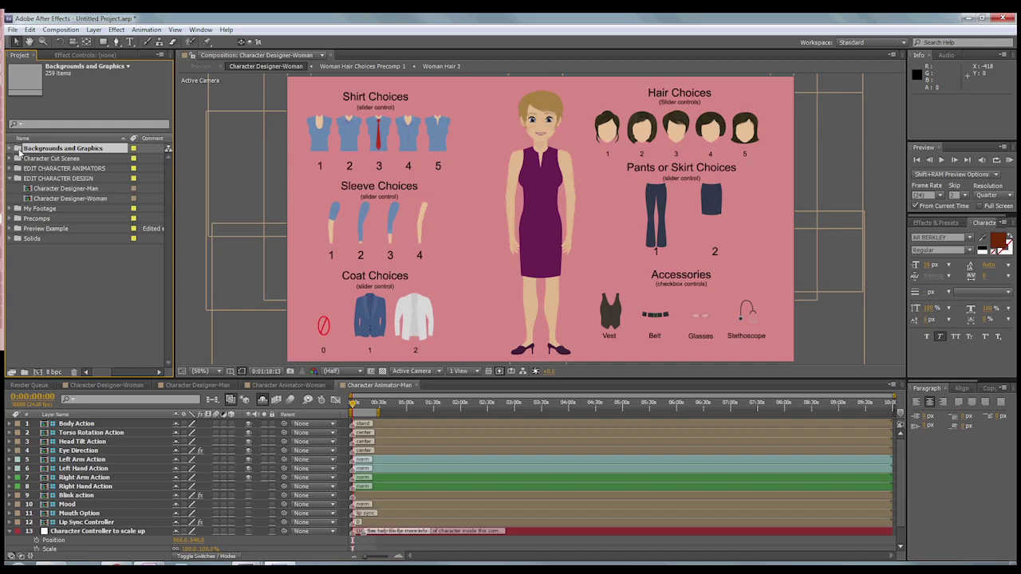
Step: Select My Footage and Precomps, then expand and collapse the Preview Example folder
left_click(18, 208)
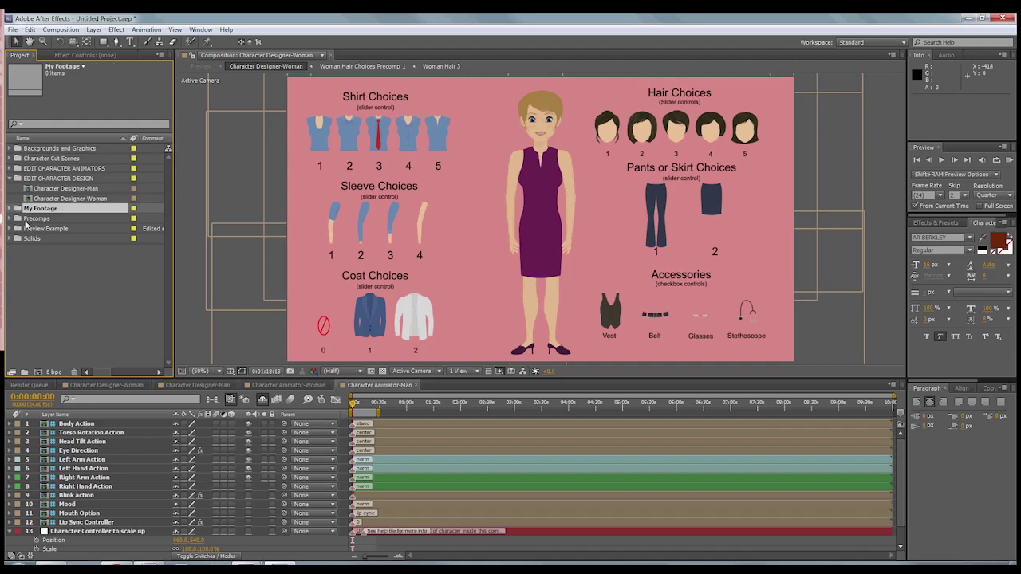
left_click(17, 219)
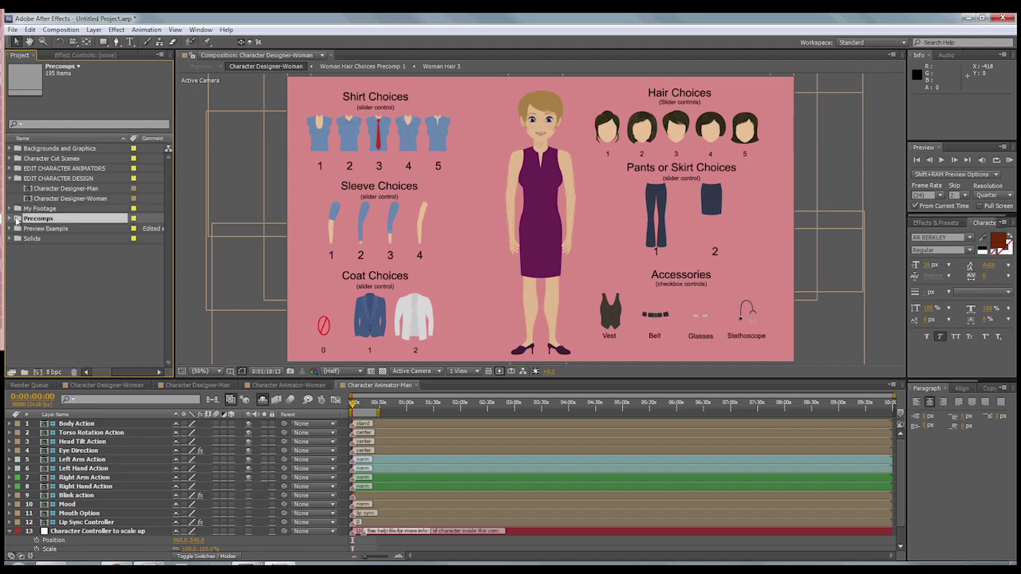
left_click(17, 228)
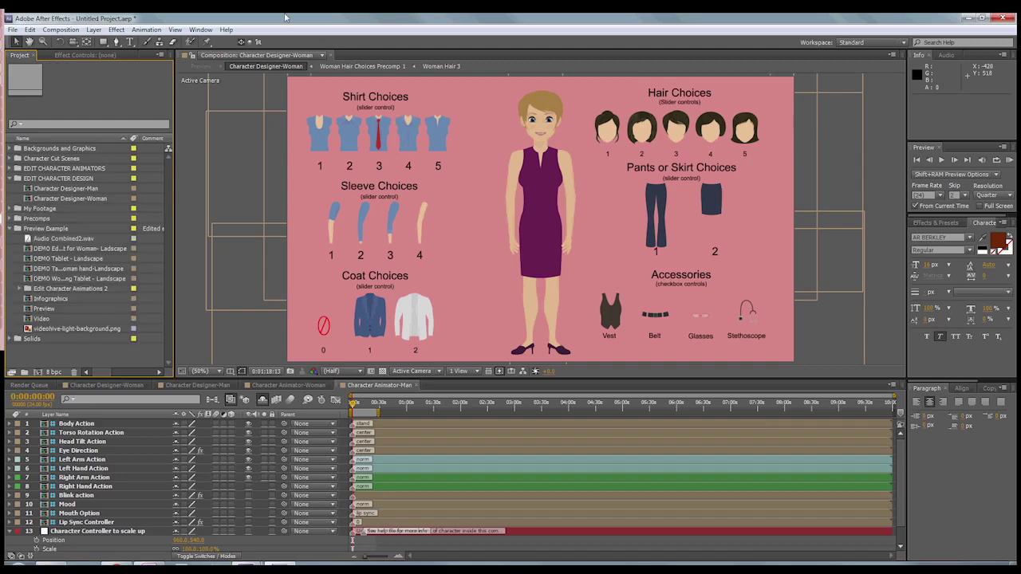
left_click(19, 232)
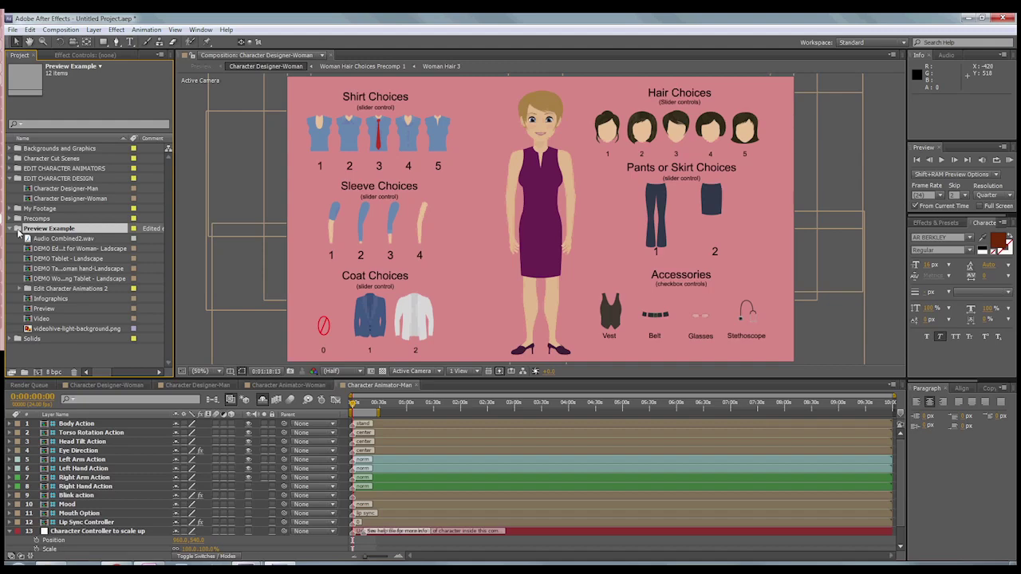
left_click(18, 229)
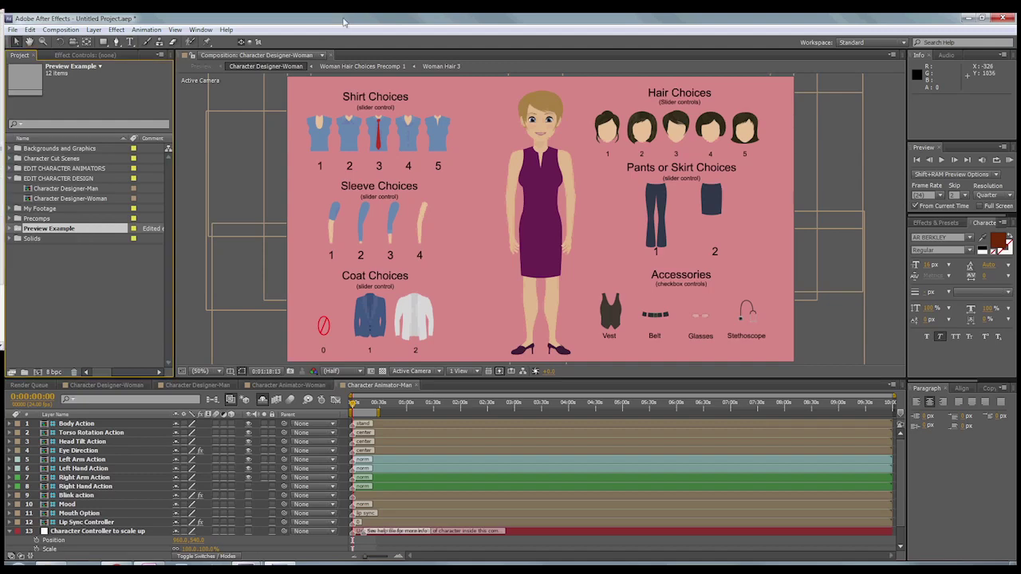
Step: Open the Character Designer-Woman comp and select its Style Choices layer
double_click(29, 200)
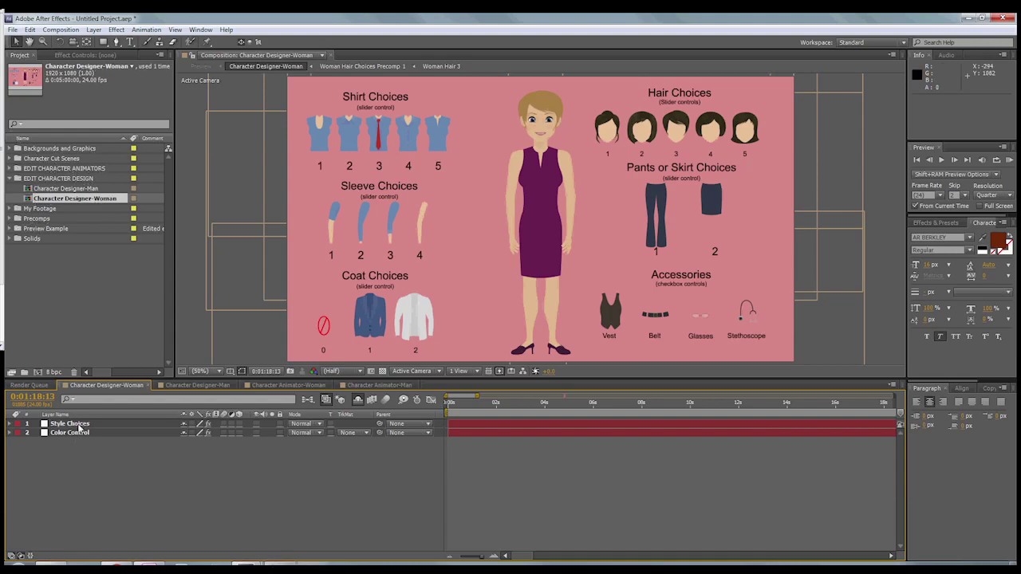
left_click(612, 149)
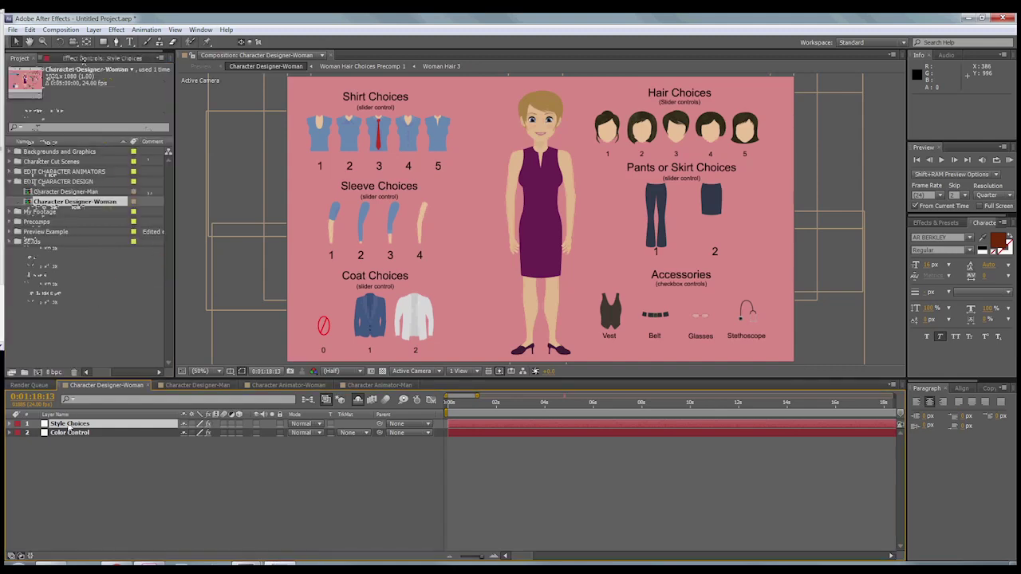
Step: Set Style Choices to shirt 2.44, pants, a belt, and new hair and sleeve choices
left_click(83, 60)
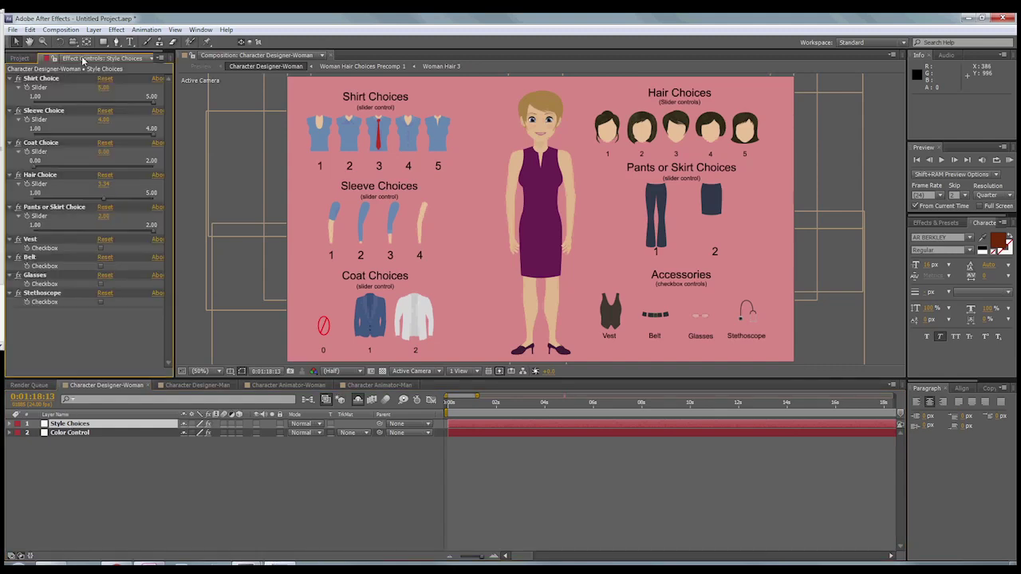
left_click(76, 101)
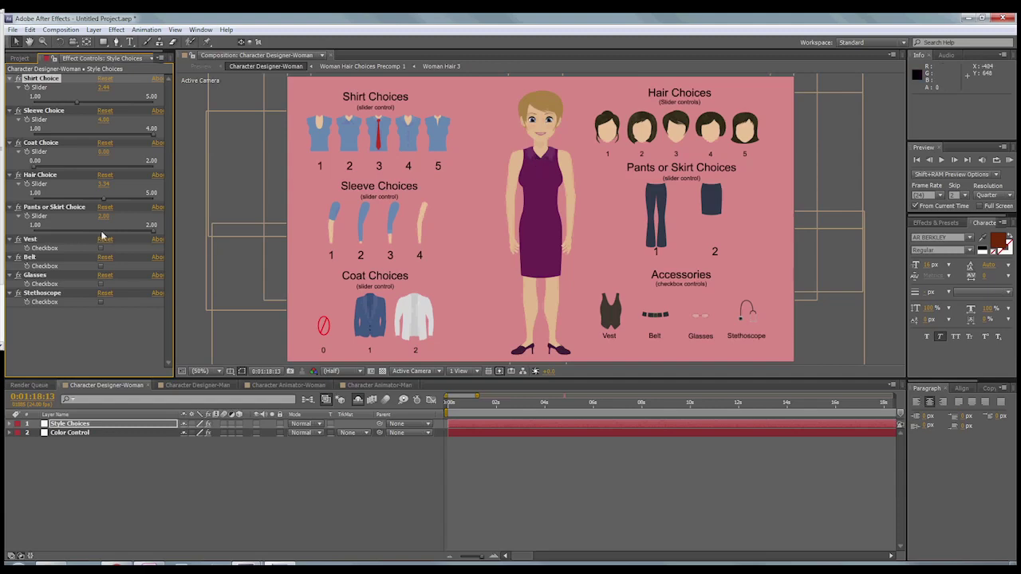
left_click_drag(104, 215, 403, 23)
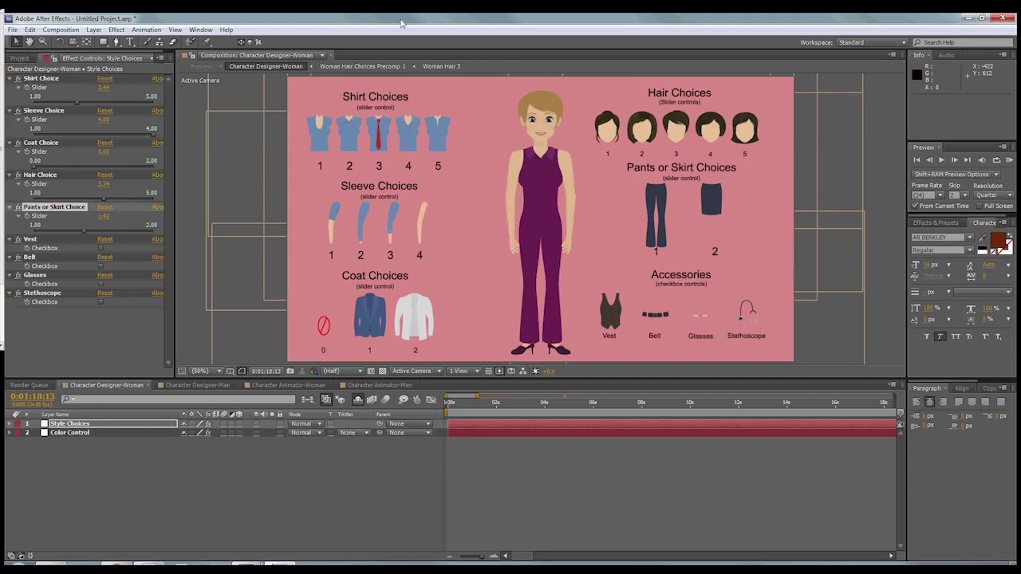
left_click(100, 266)
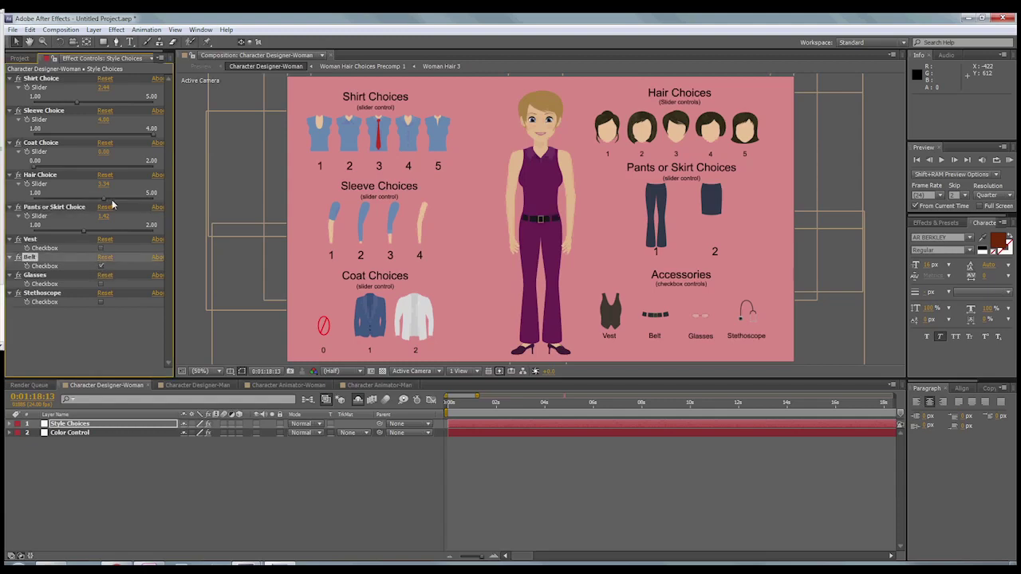
left_click_drag(113, 205, 64, 201)
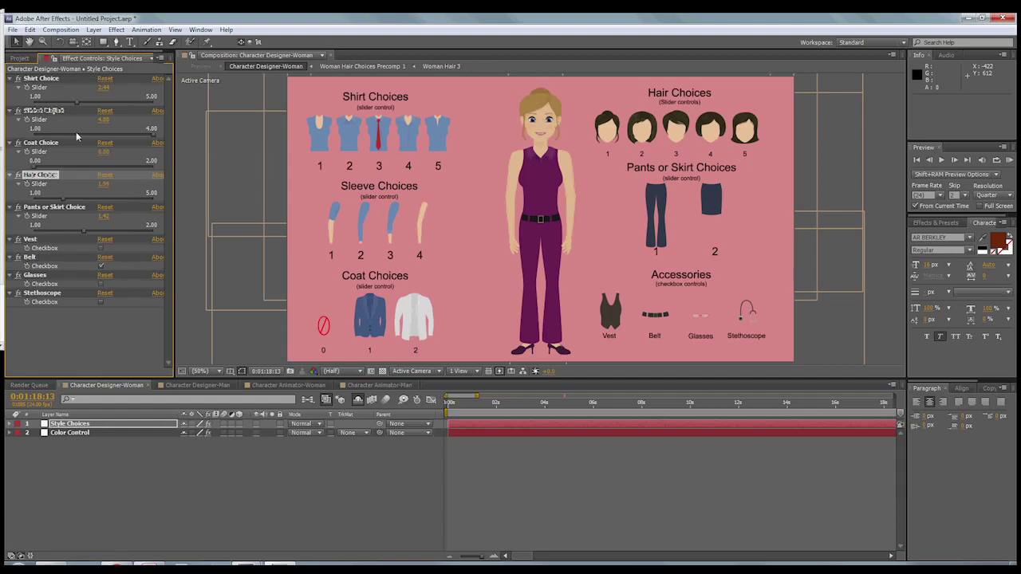
left_click_drag(76, 131, 93, 132)
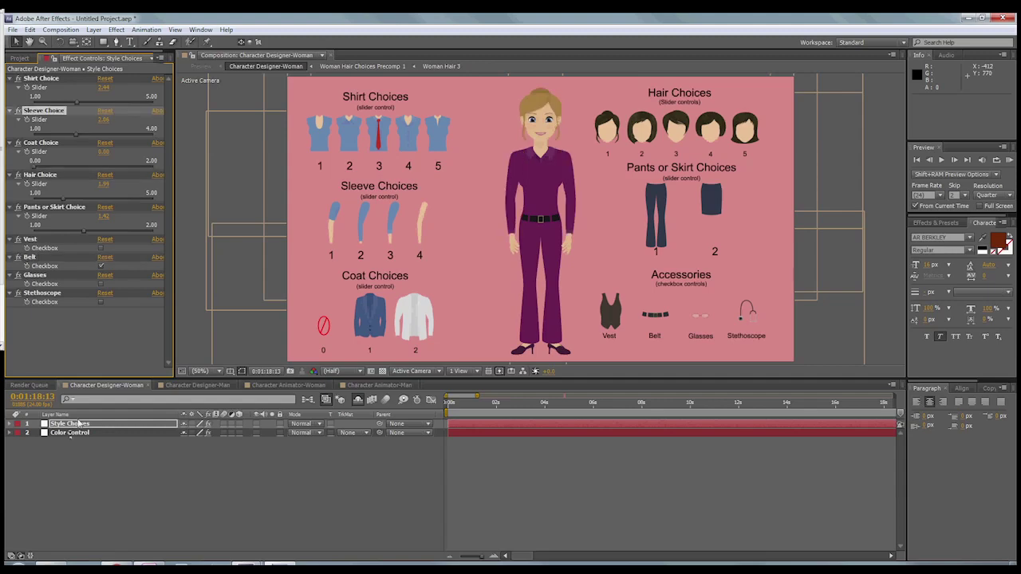
left_click(69, 433)
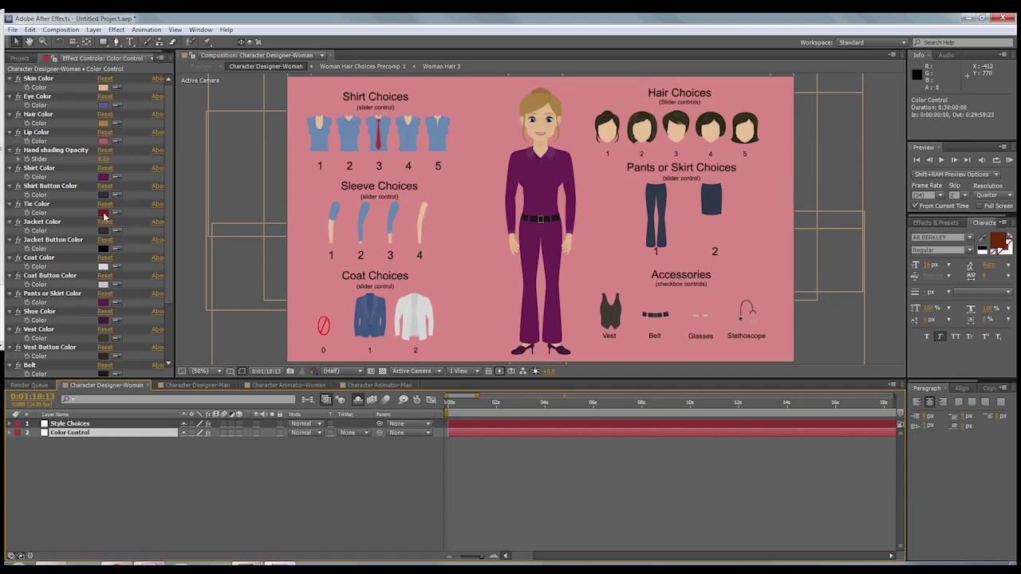
Step: Darken the pants colour and make the shirt colour light blue
left_click(104, 303)
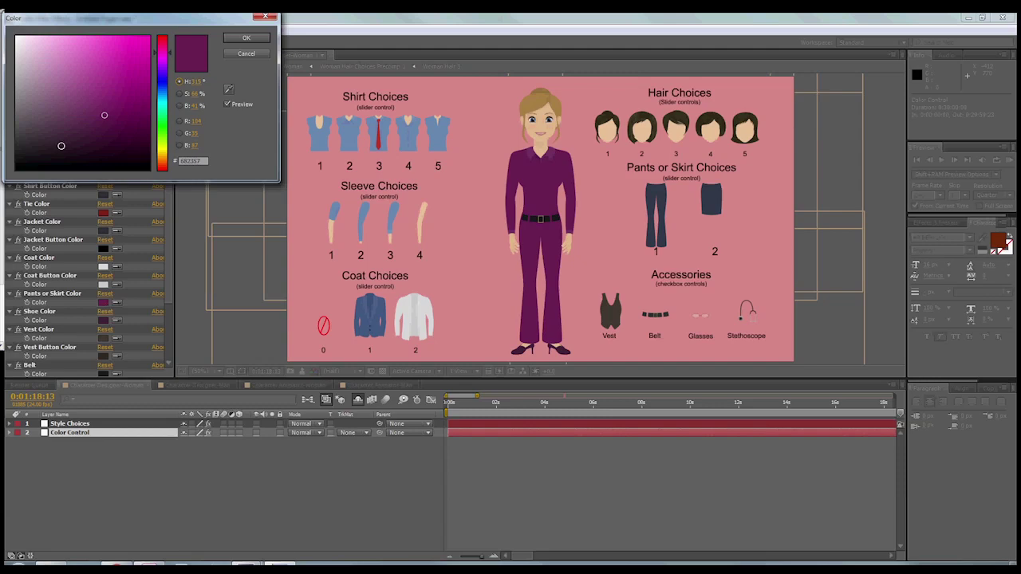
left_click(61, 146)
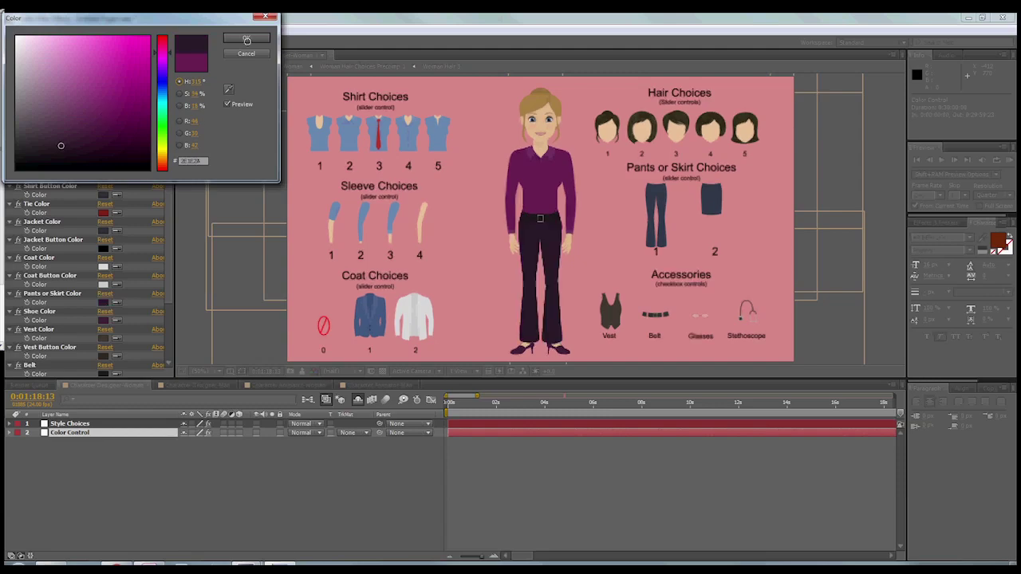
left_click(247, 40)
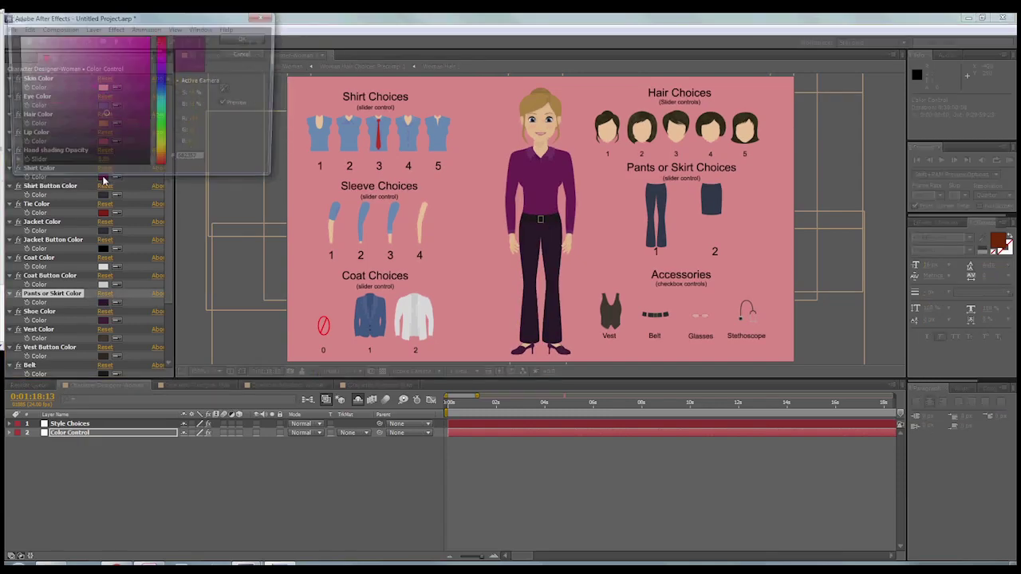
left_click(103, 177)
left_click(163, 86)
left_click(71, 82)
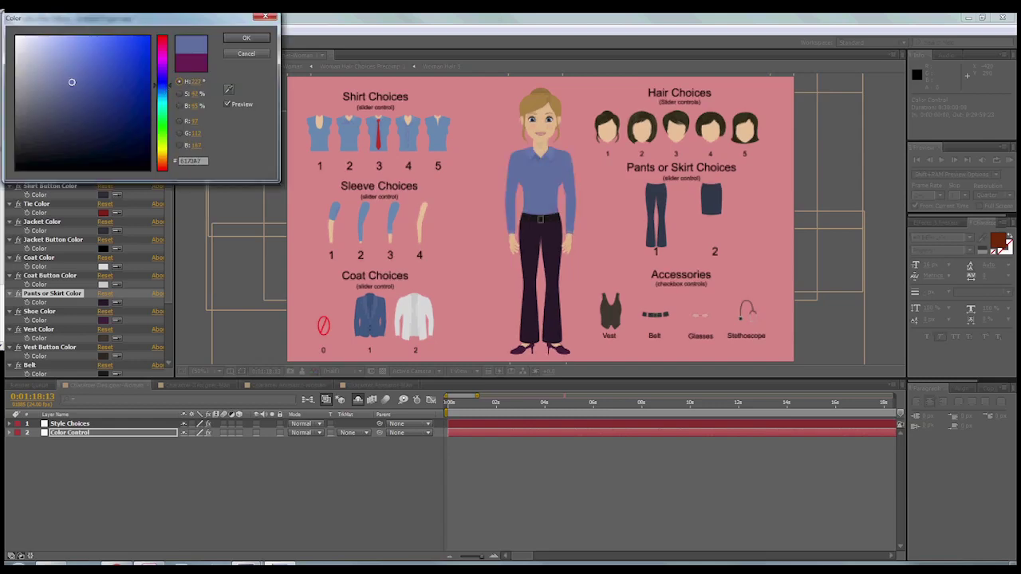
left_click(252, 36)
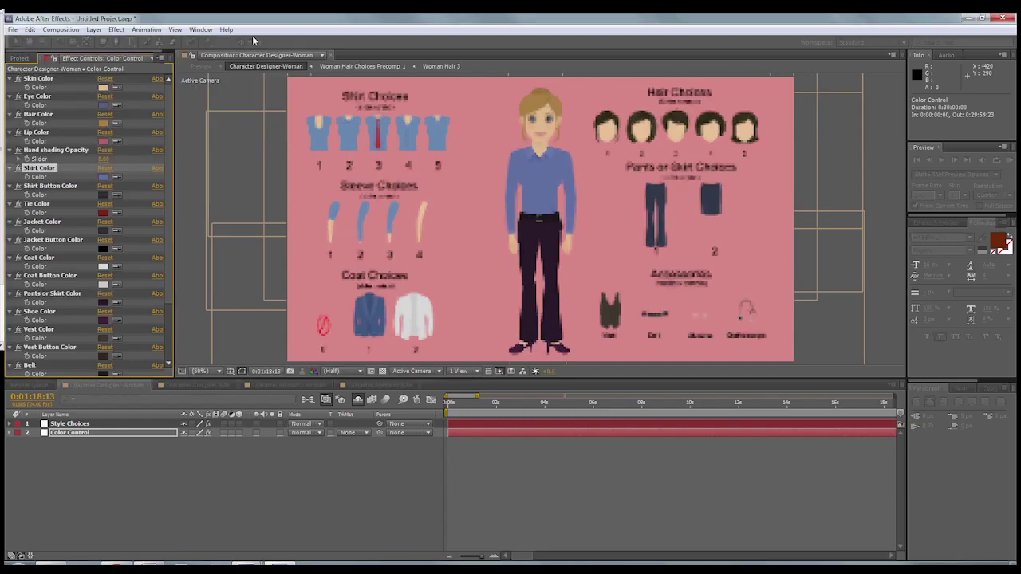
Step: Set the woman's hair colour to dark brown
left_click(104, 124)
left_click(67, 134)
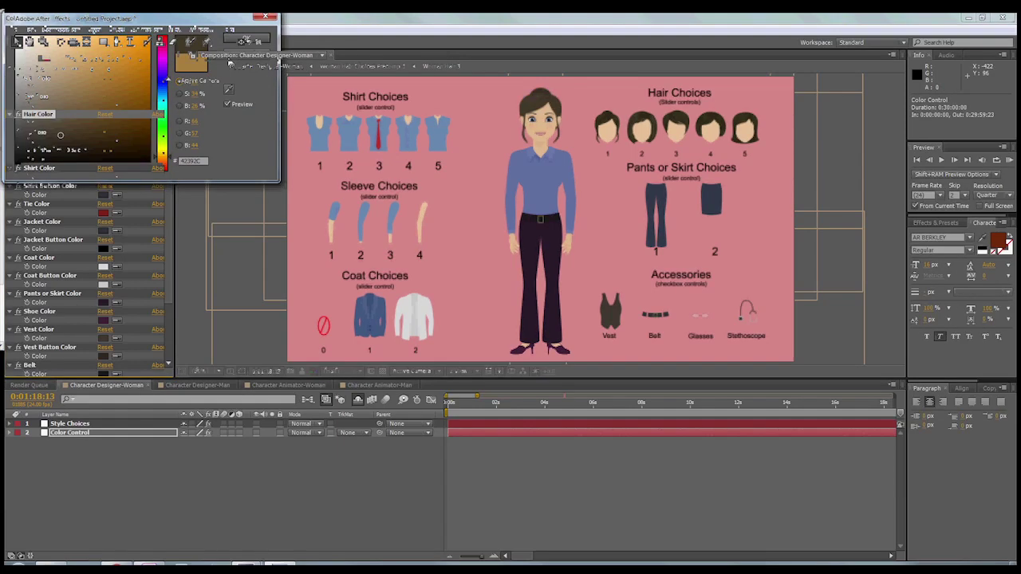
left_click(246, 38)
left_click(80, 424)
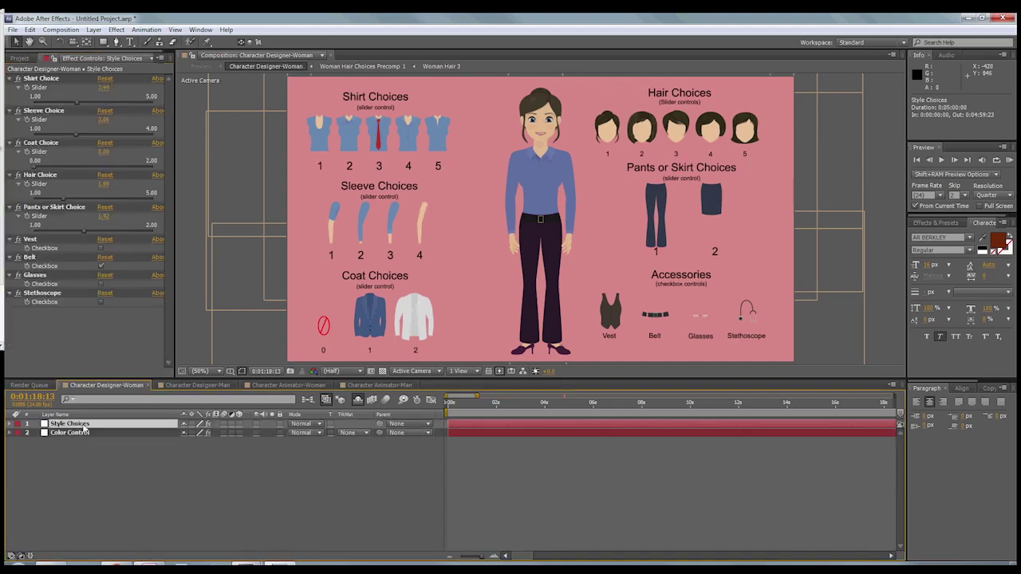
Step: Dress the woman in the dark coat and turn on her glasses
left_click(104, 168)
left_click(101, 285)
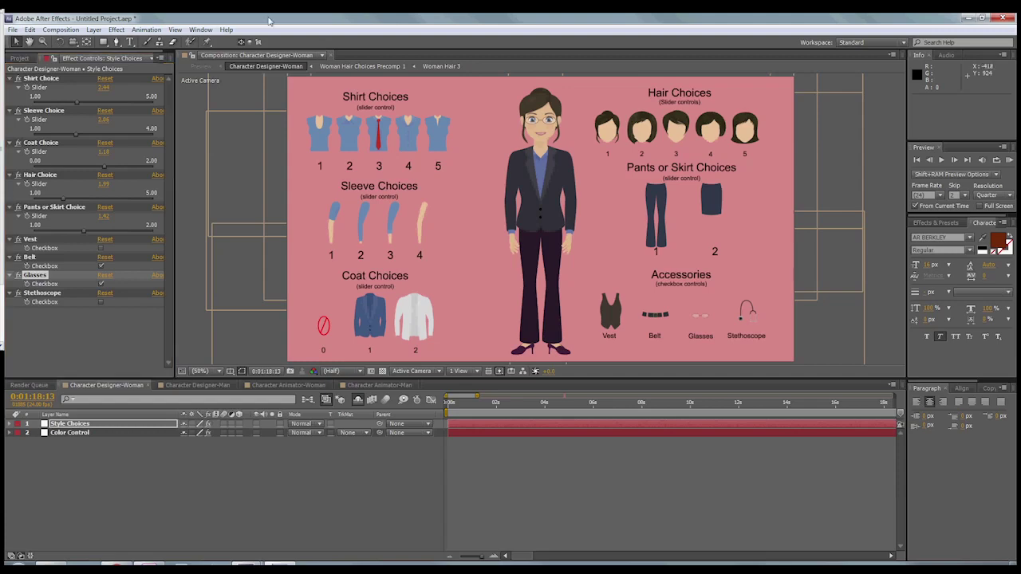
left_click(19, 57)
Step: In Character Animator-Woman, show the Torso Rotation Action layer's torso rotation and head tilt option text
left_click(291, 386)
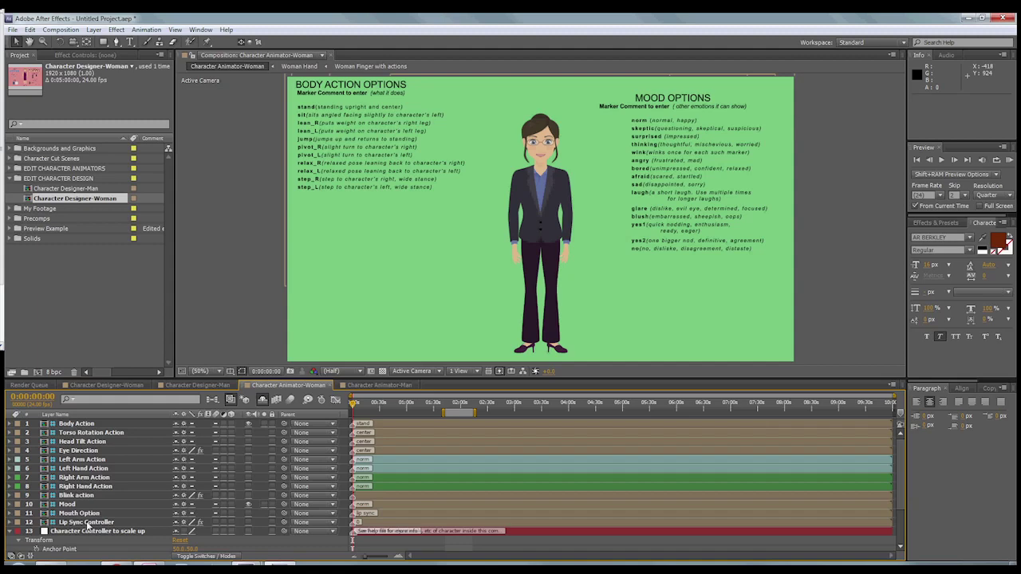
left_click(249, 431)
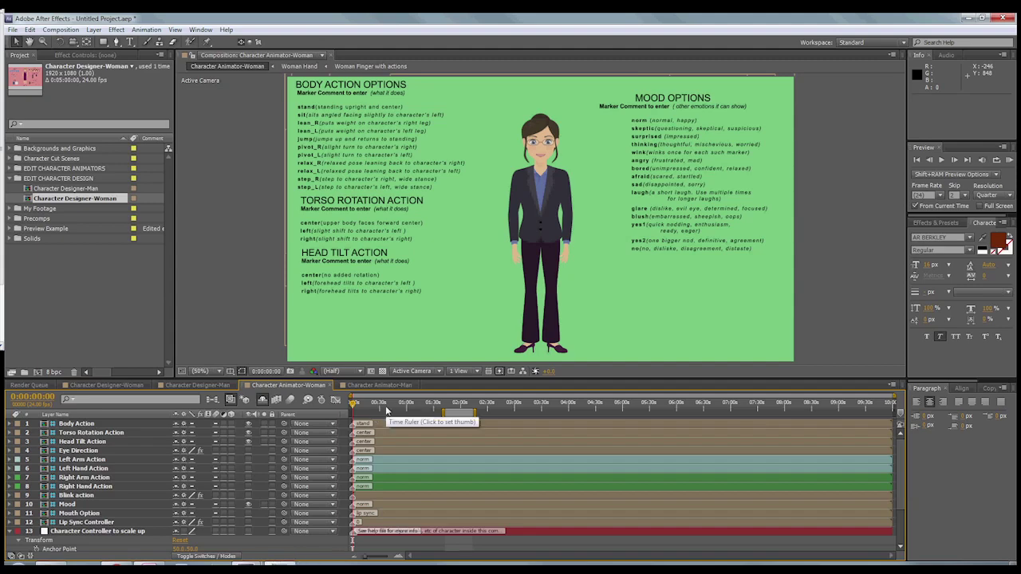
left_click(387, 407)
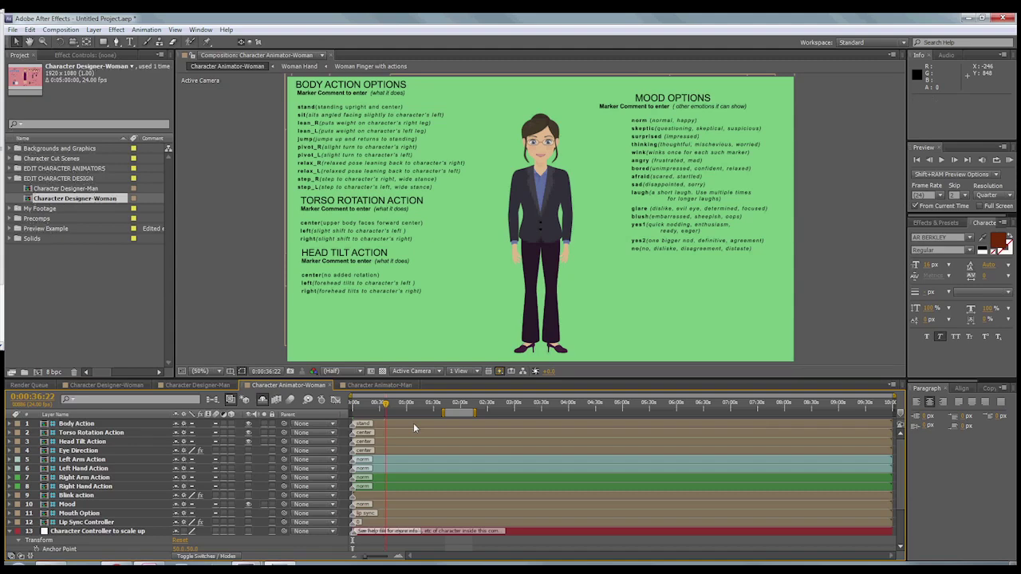
Step: Add a lean_R layer marker to Body Action at 0:00:36:22
left_click(412, 424)
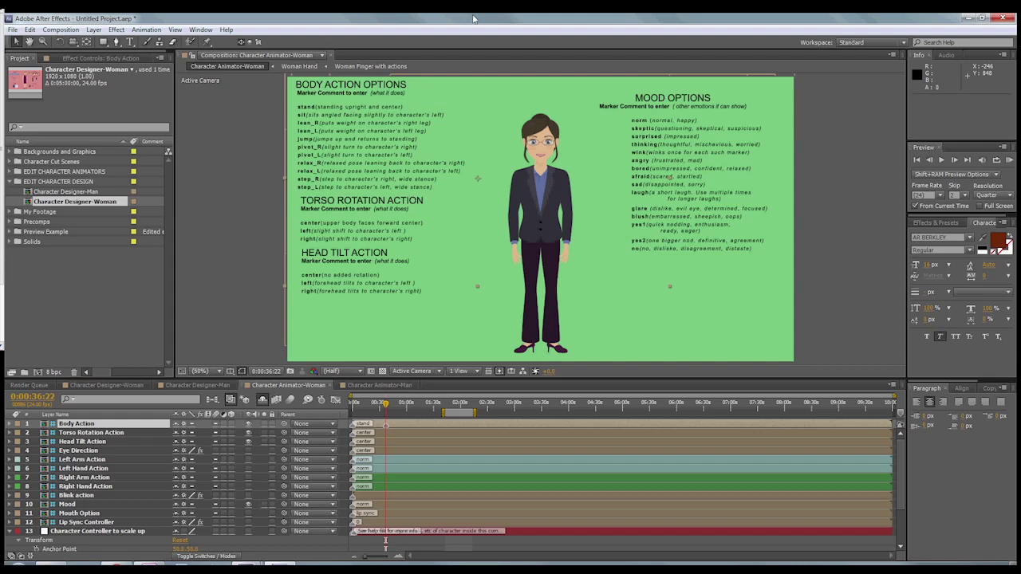
double_click(386, 428)
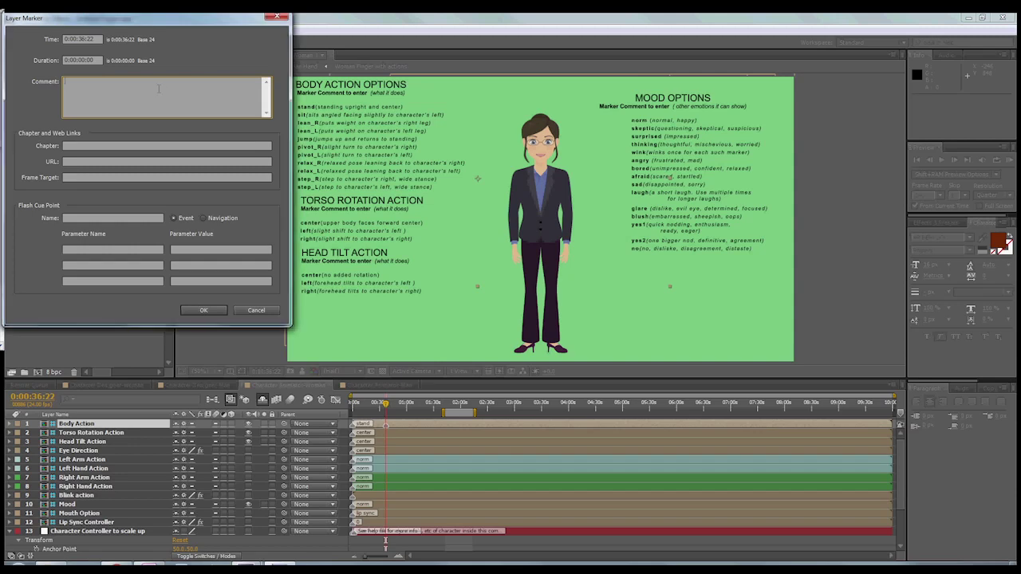
type("lean_R")
left_click(203, 310)
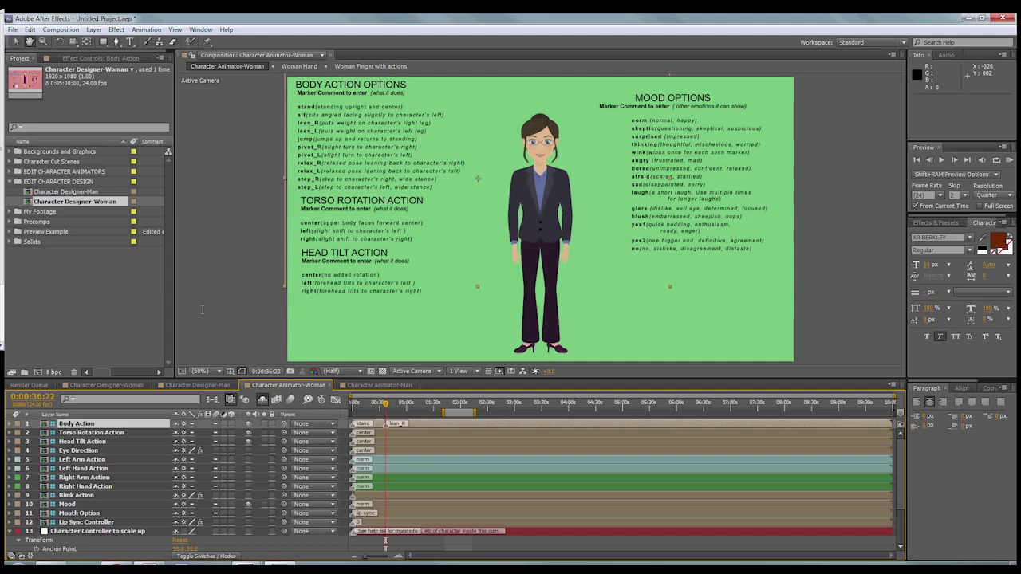
Step: Preview the lean, then rename Body Action's starting stand marker to lean_L
key("space")
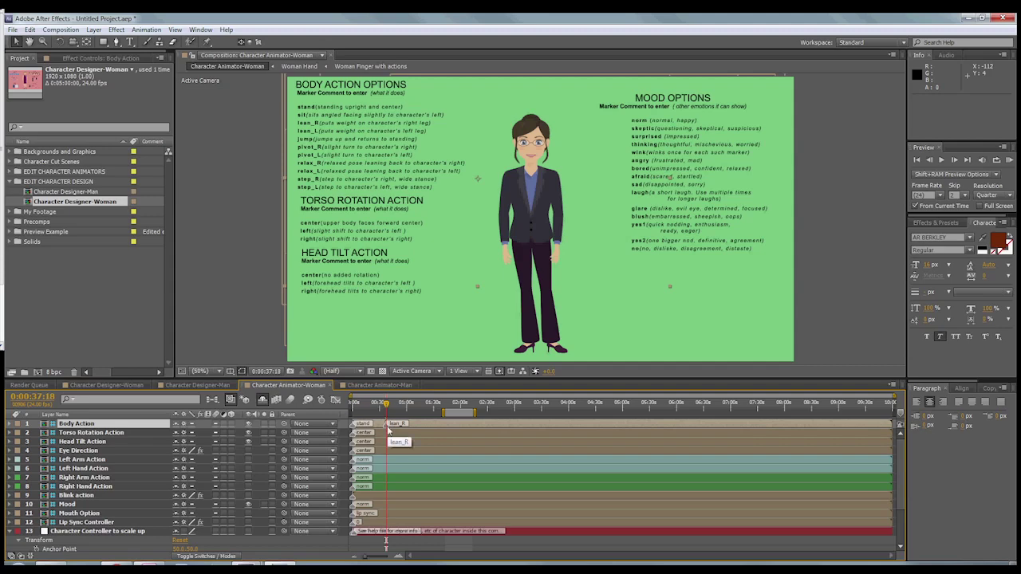
double_click(360, 423)
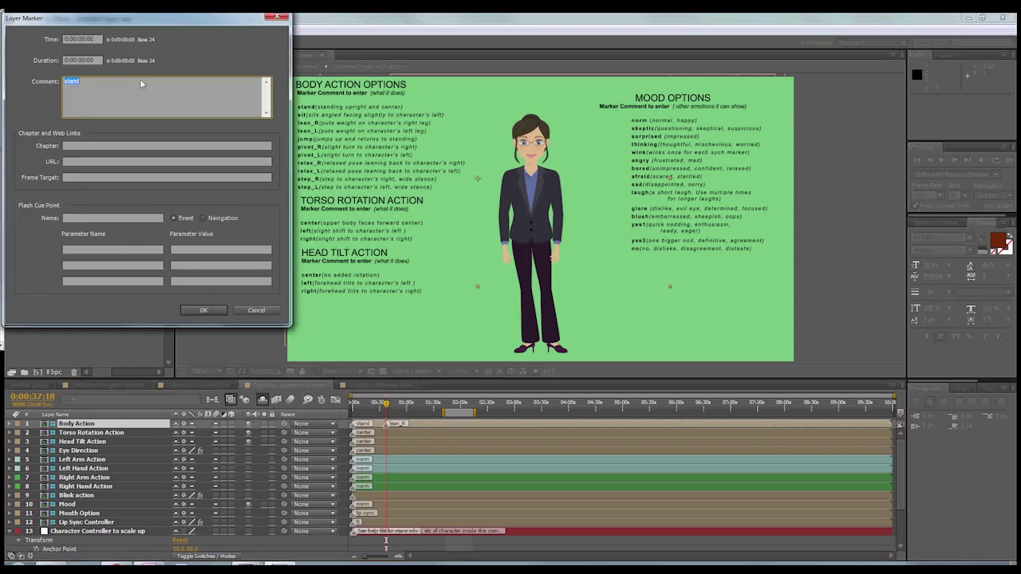
type("lean_L")
left_click(203, 311)
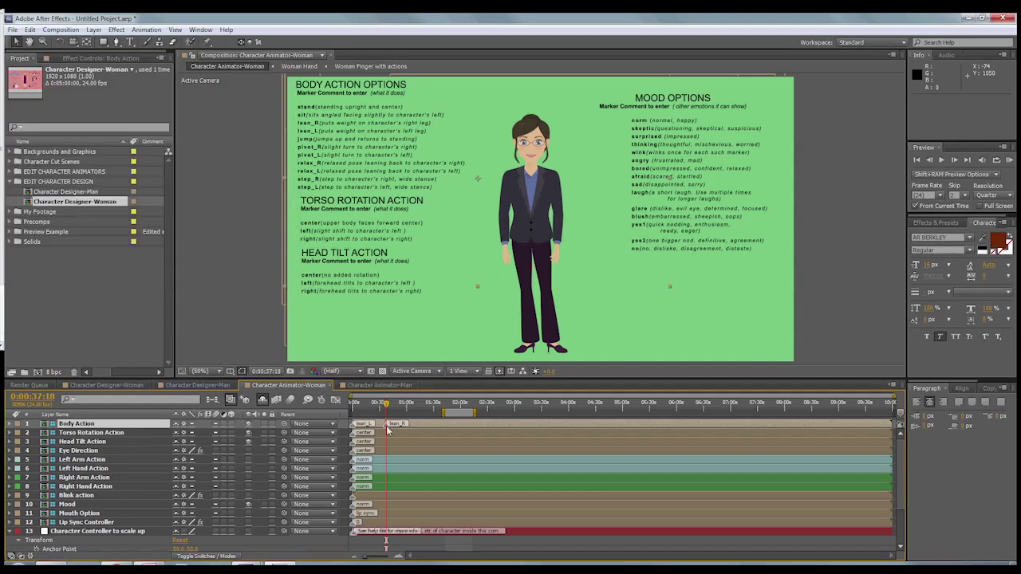
Step: Scrub around 0:00:36 to check the lean poses and shift the lean_R marker earlier
left_click(389, 406)
left_click_drag(388, 406, 388, 406)
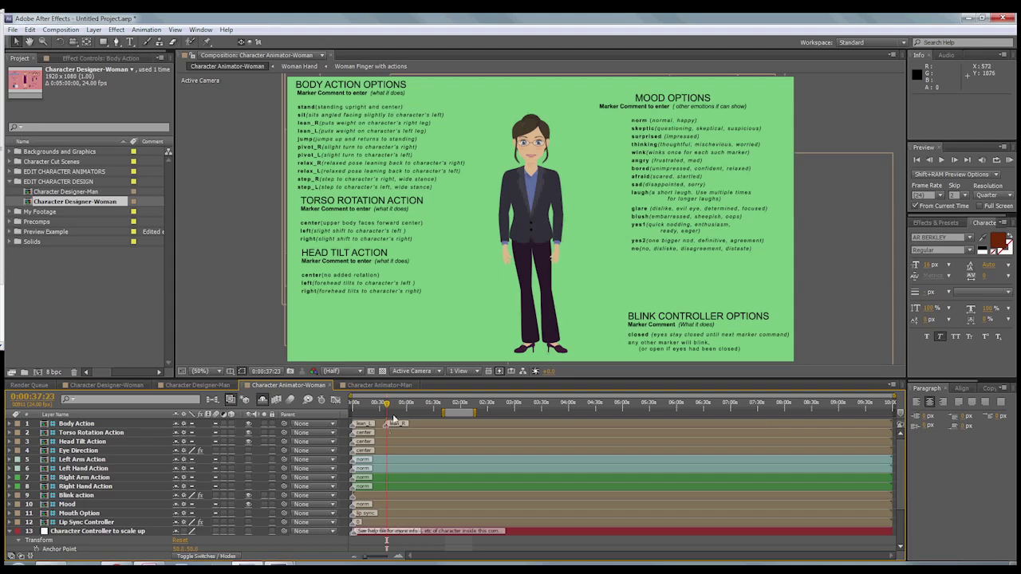
left_click_drag(393, 418, 362, 429)
Step: Move the Body Action lean_R marker to the current time, then select the Mouth Option layer
left_click_drag(368, 425, 394, 408)
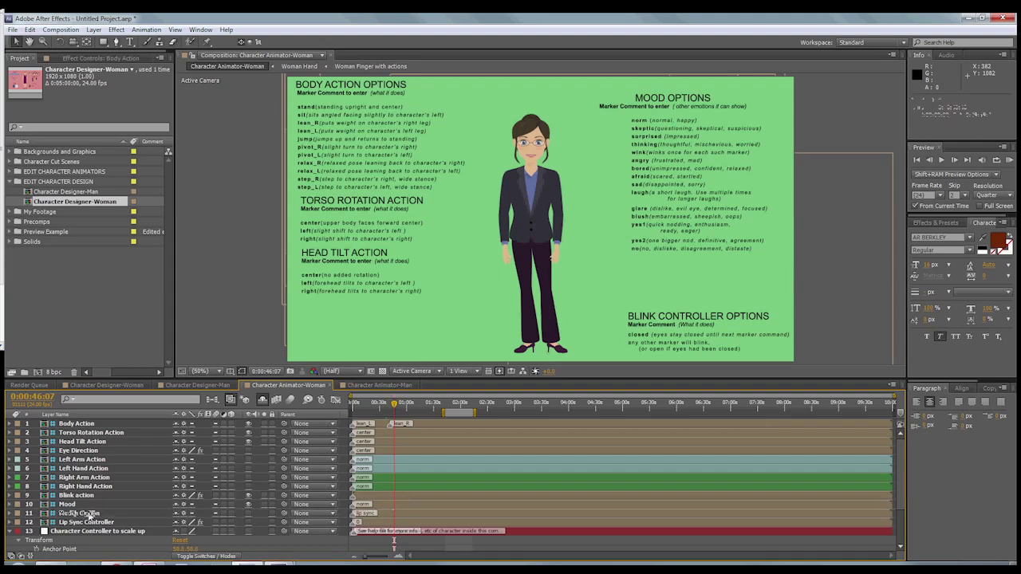
left_click(248, 516)
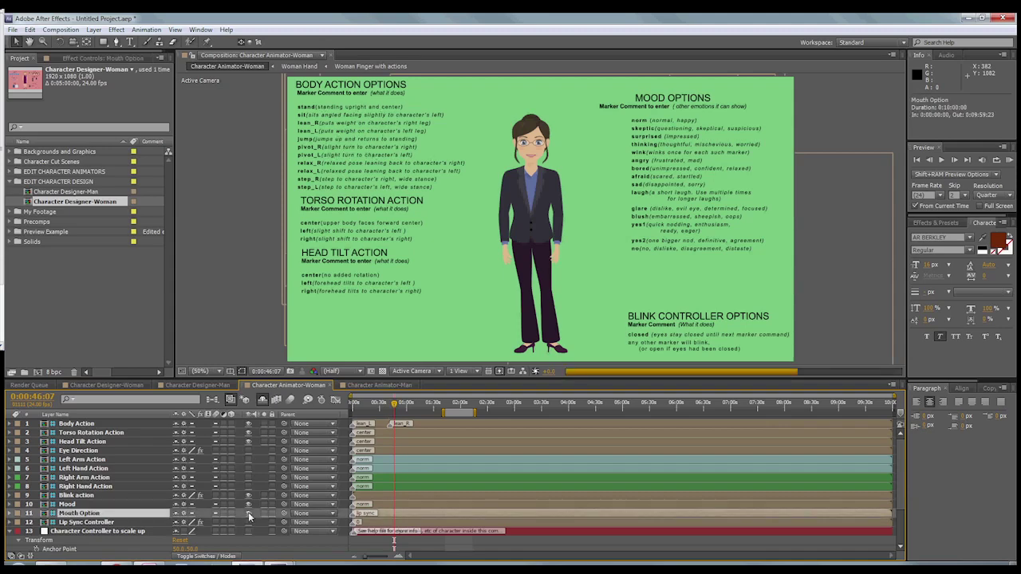
Step: Show the mouth options text and hide the body action, torso rotation and head tilt texts
left_click(248, 513)
left_click(248, 424)
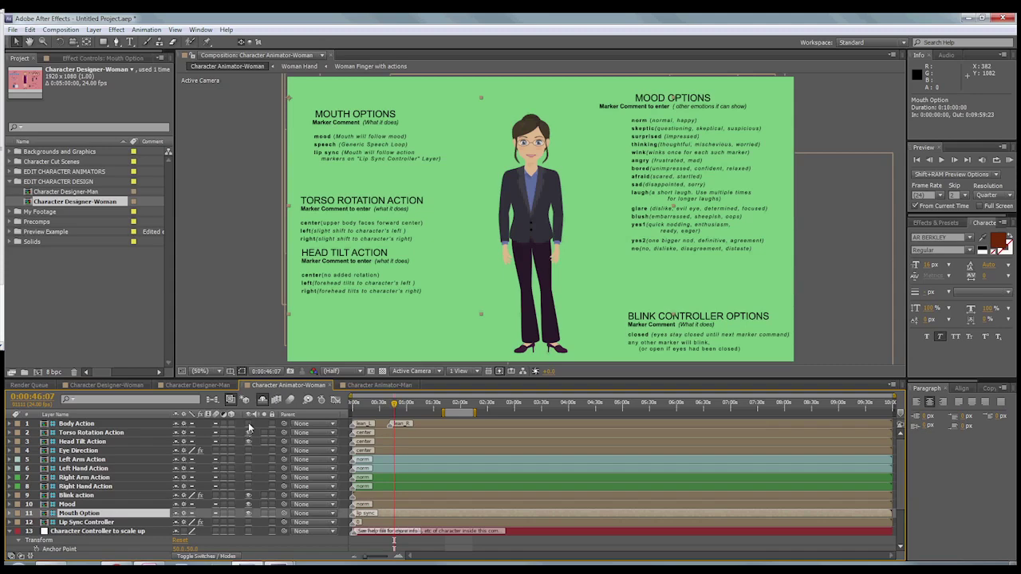
left_click(248, 433)
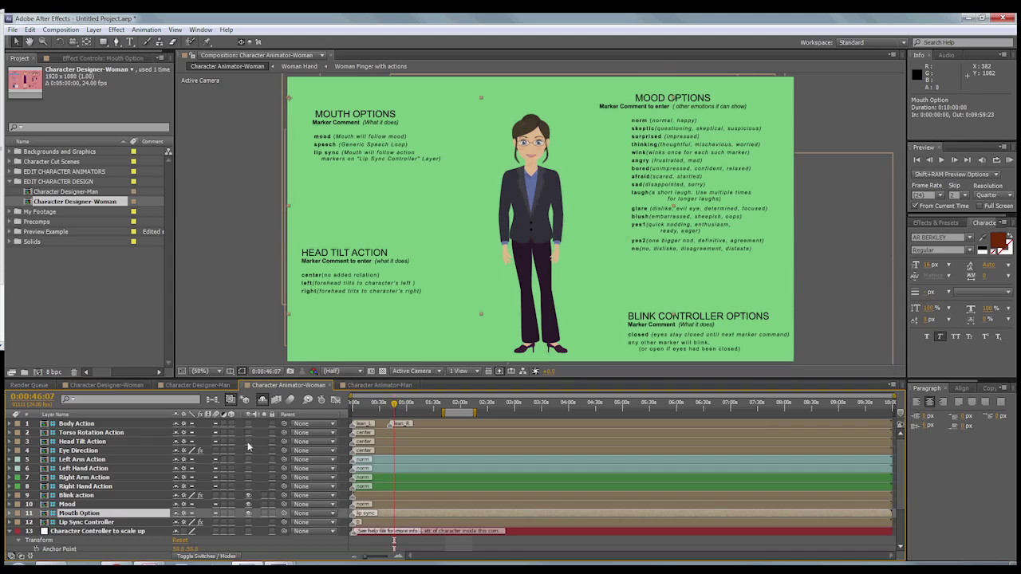
left_click(248, 442)
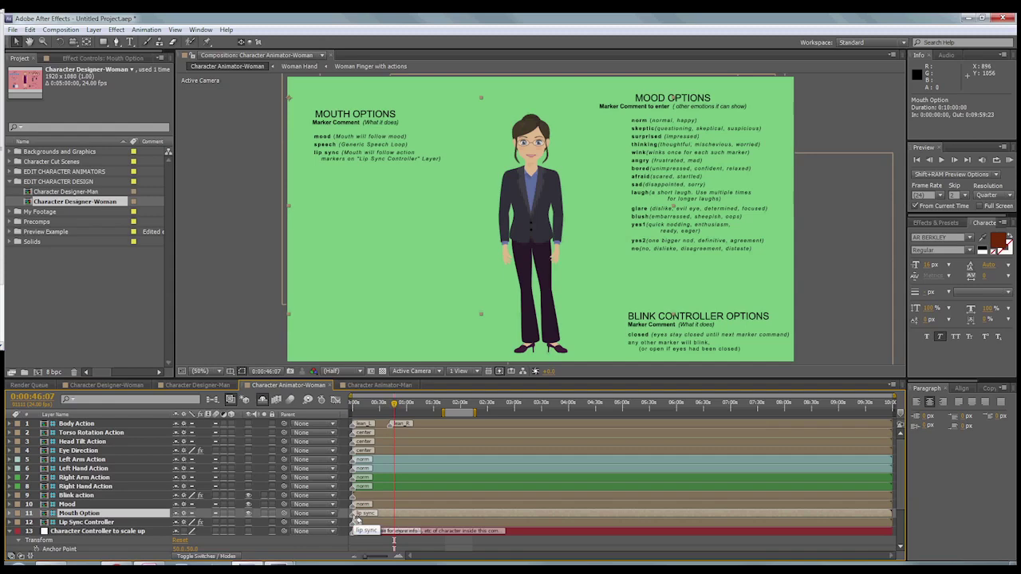
left_click(383, 523)
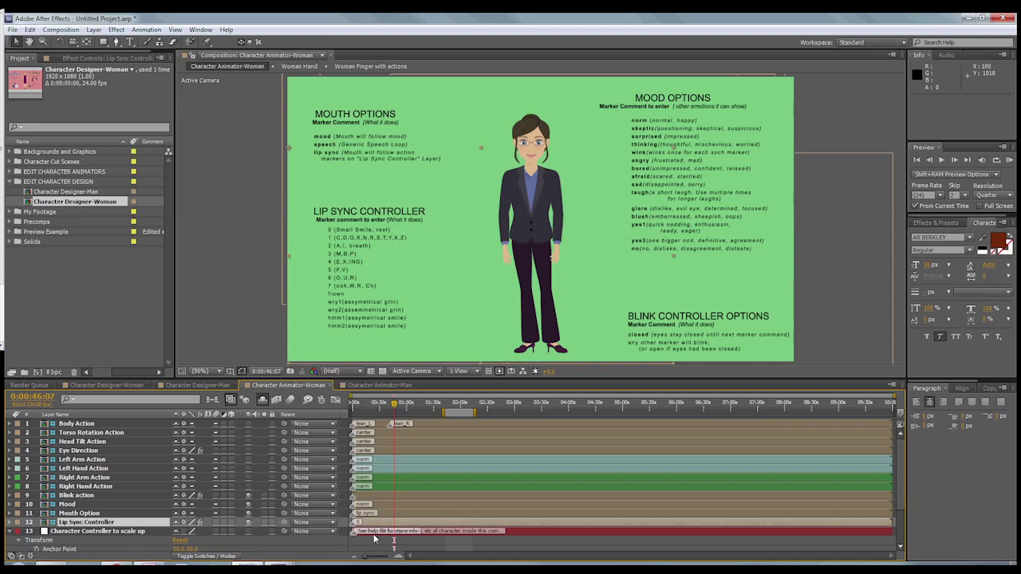
Step: Create a new composition from Audio Combined2.wav in the Preview Example folder
left_click(10, 231)
left_click(32, 240)
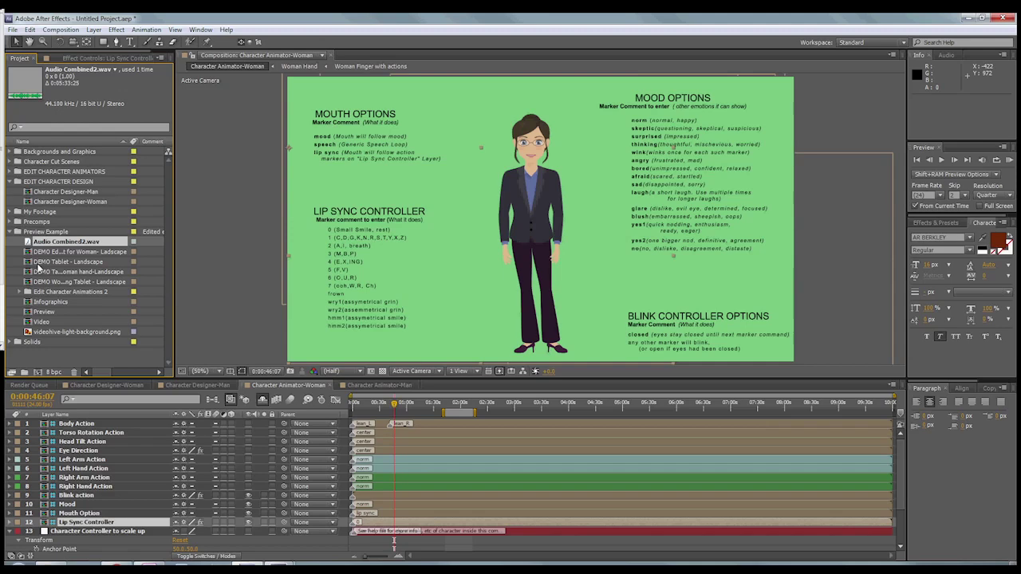
left_click_drag(38, 268, 49, 356)
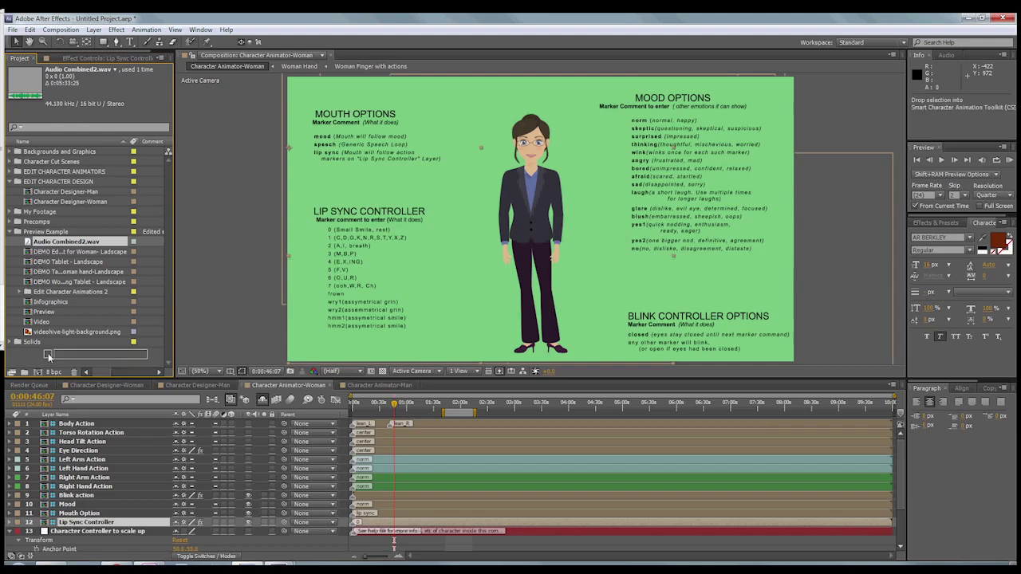
left_click_drag(49, 357, 37, 375)
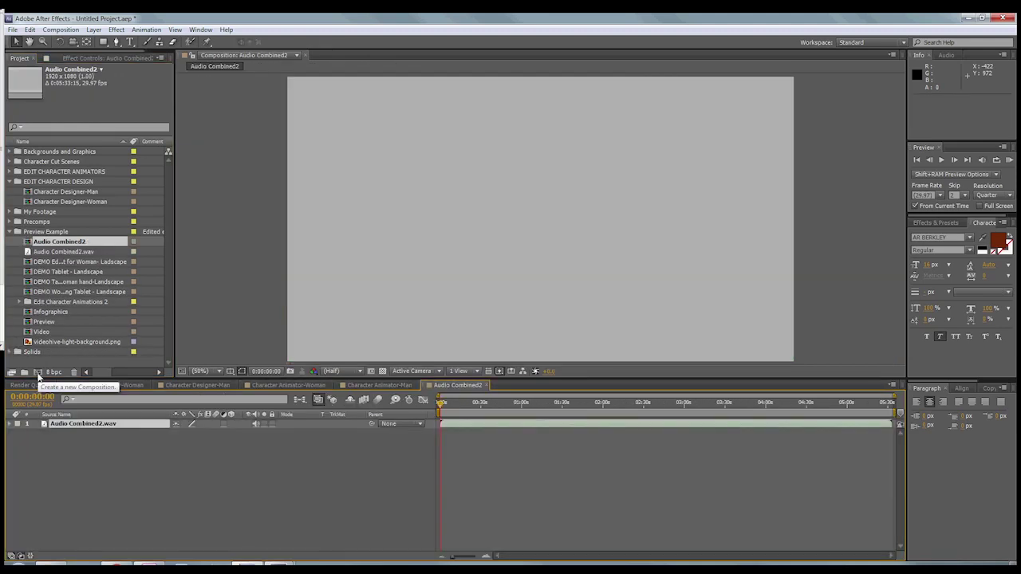
Step: Reveal the audio waveform, zoom the timeline in, and return to Character Animator-Woman
left_click(8, 423)
left_click(18, 432)
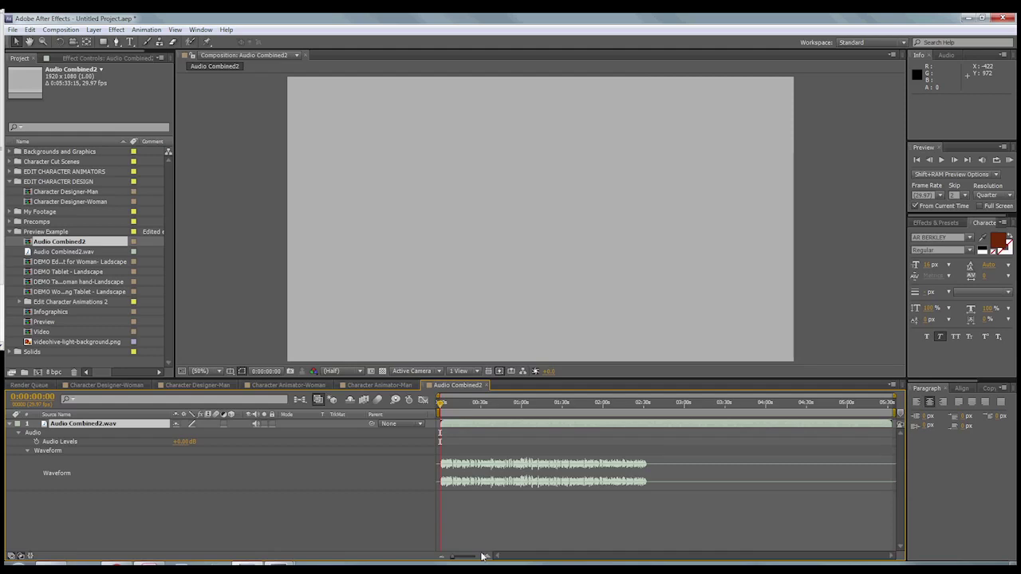
left_click_drag(481, 556, 490, 558)
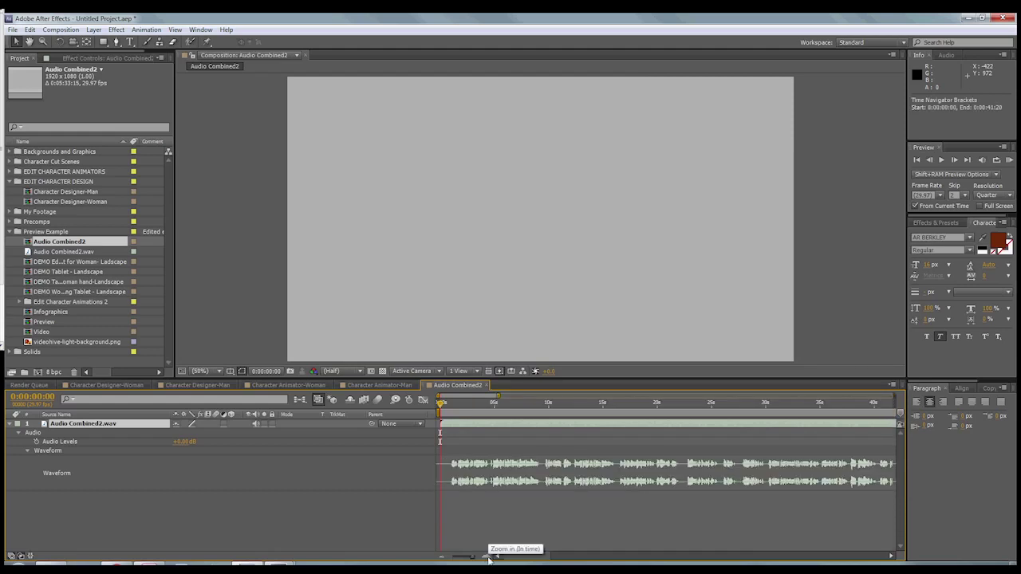
left_click(490, 558)
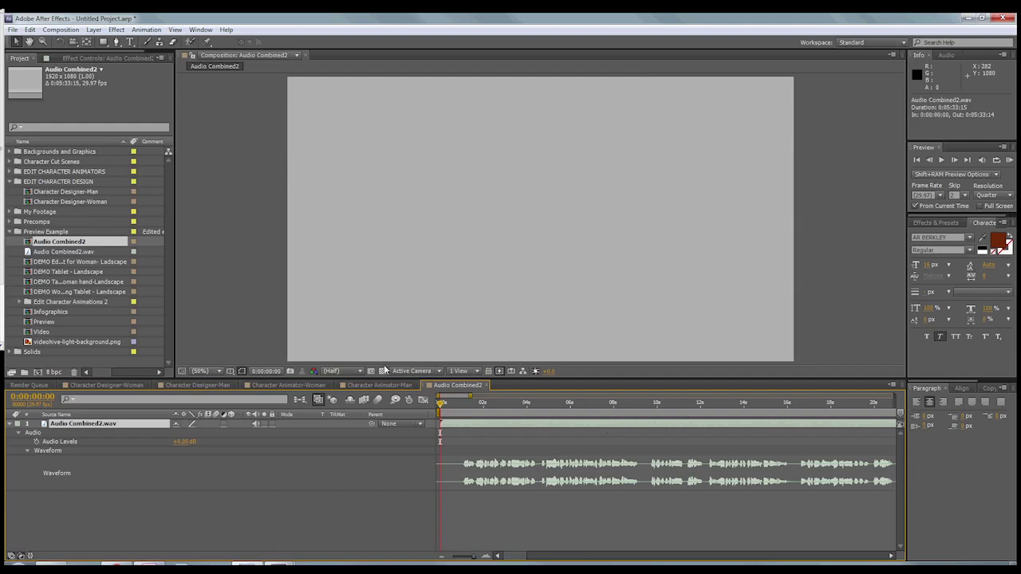
left_click(288, 386)
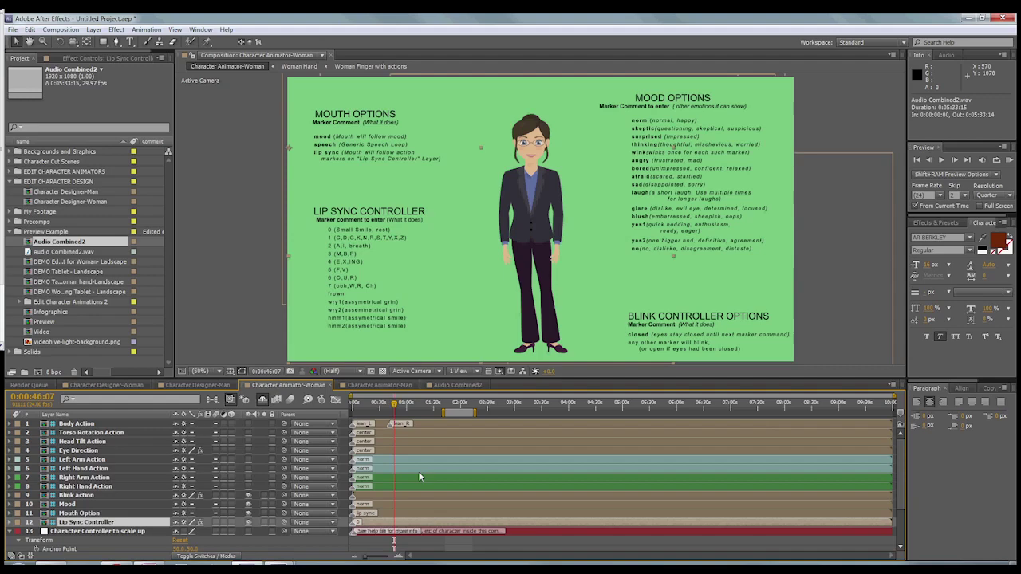
Step: Scroll the layer list and set the time to 0:00:50:03, just before the pointing marker
scroll(418, 472, "down", 1)
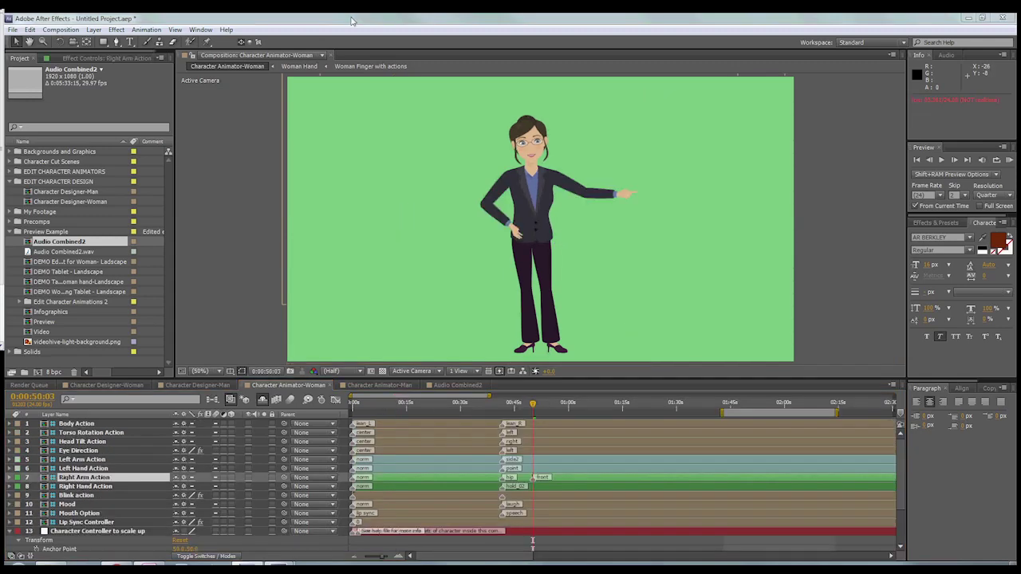
left_click(201, 493)
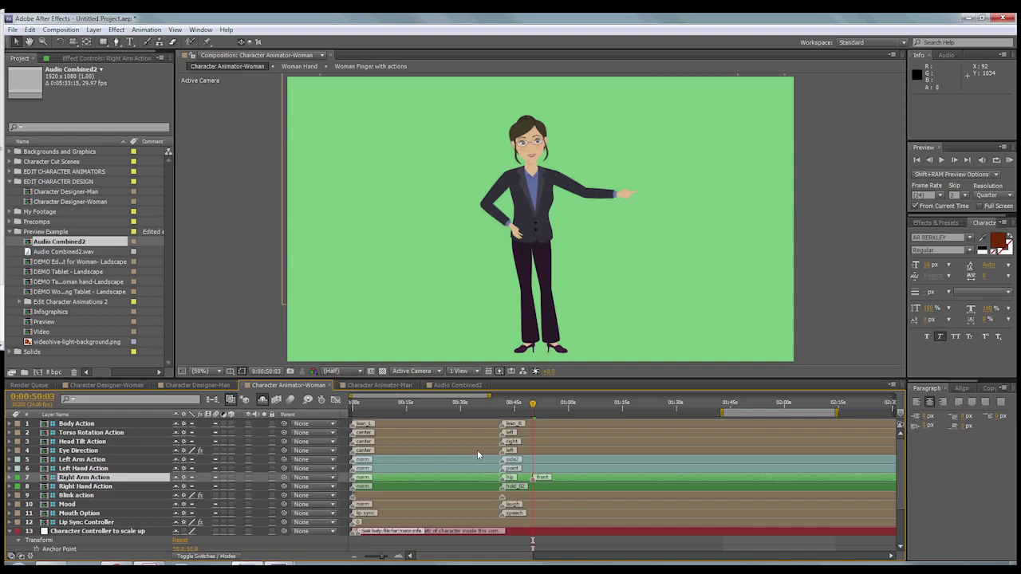
left_click(501, 406)
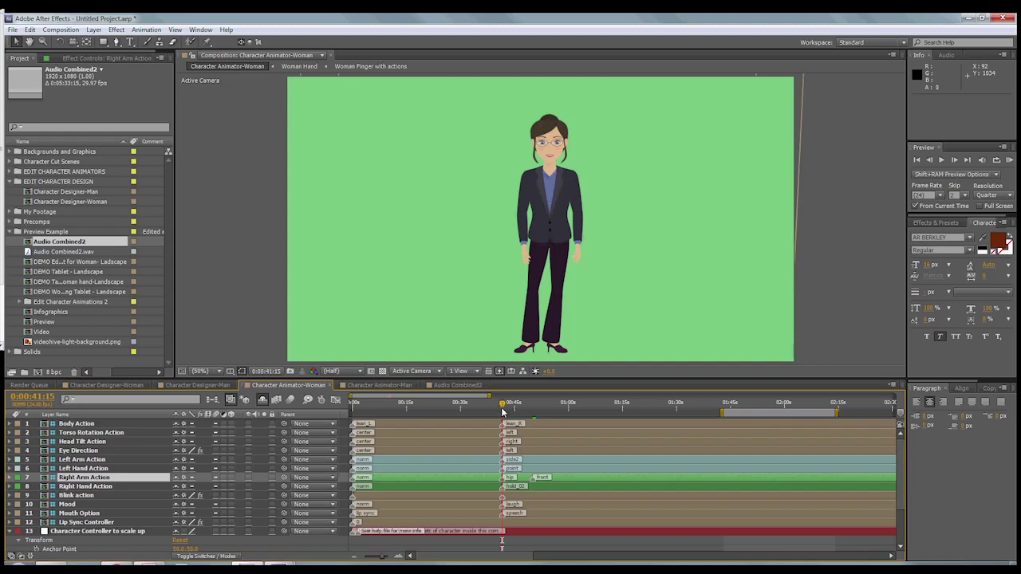
Step: Set the time to about 0:00:41:11 and preview the pointing animation
left_click(501, 406)
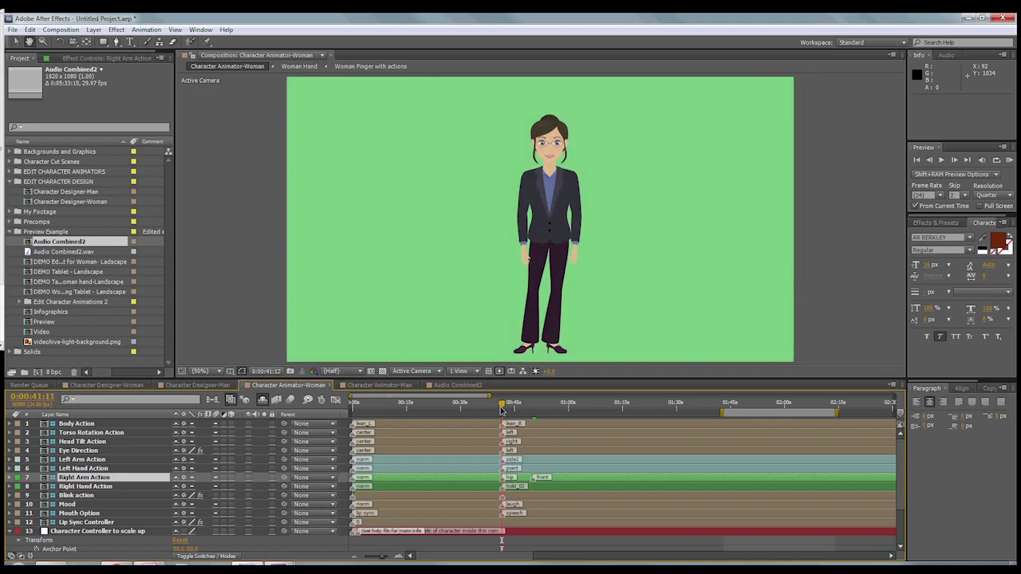
key("space")
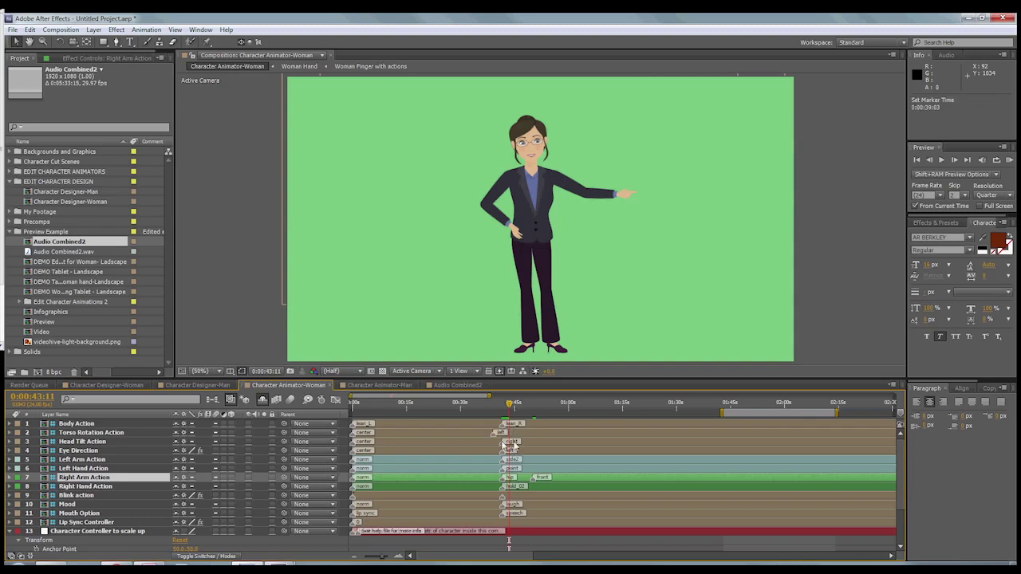
Step: Retime the action markers to 0:00:39:21 and 0:00:44:06, then review from 0:00:39:00
mouse_move(503, 443)
left_mouse_down()
mouse_move(496, 453)
mouse_move(512, 476)
left_mouse_up()
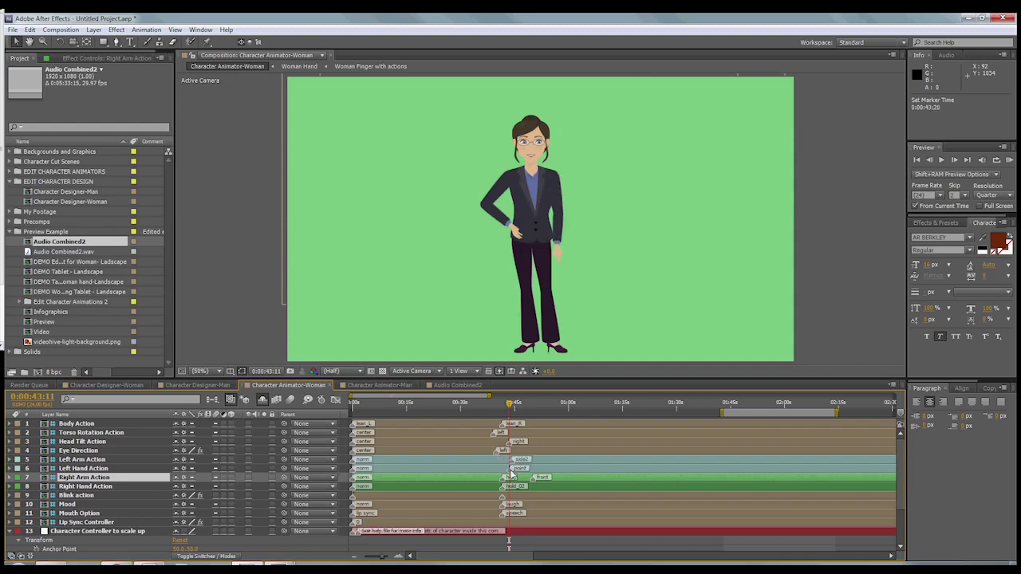
left_click_drag(511, 476, 513, 476)
left_click(492, 404)
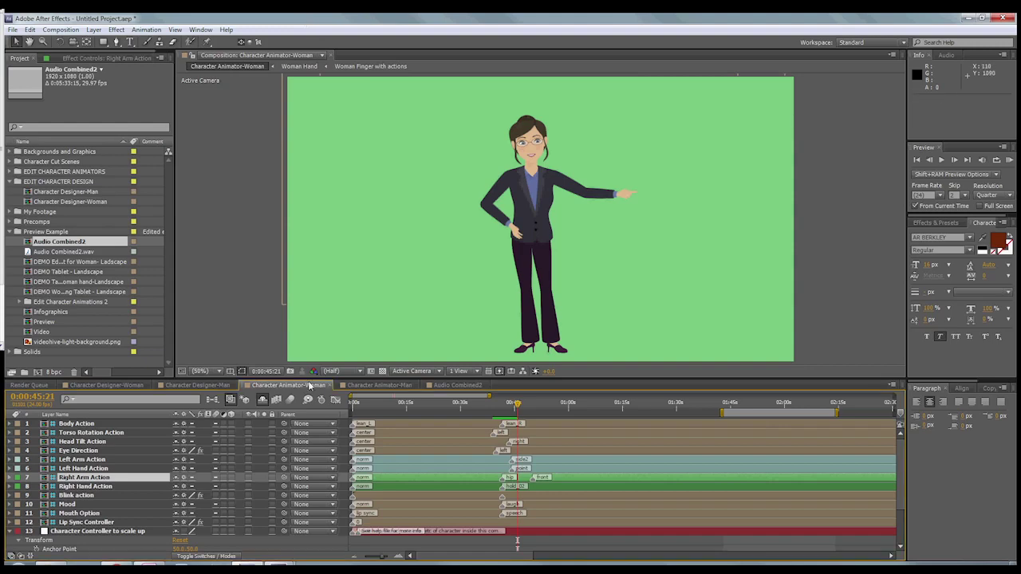
left_click_drag(901, 466, 906, 523)
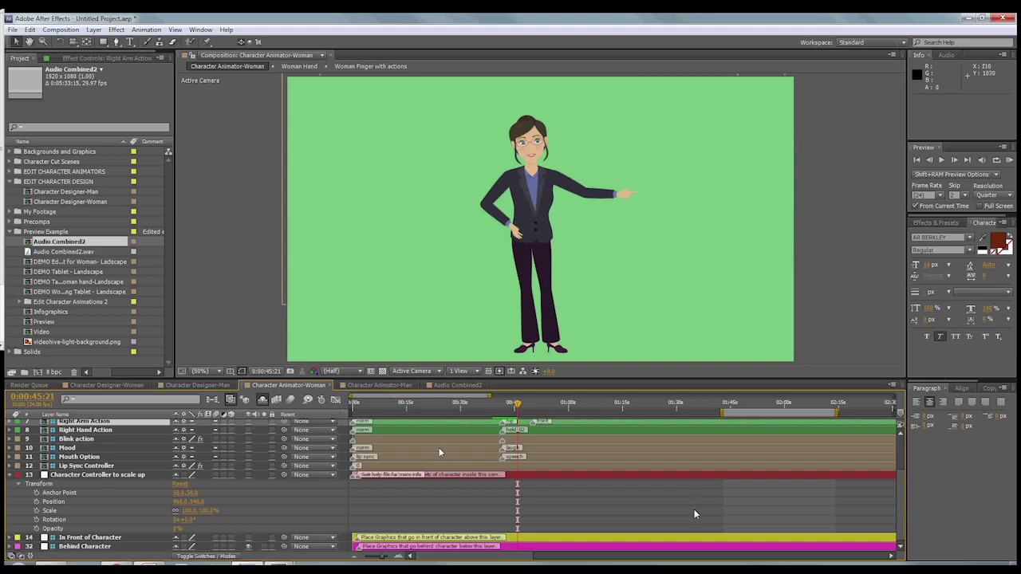
left_click(94, 476)
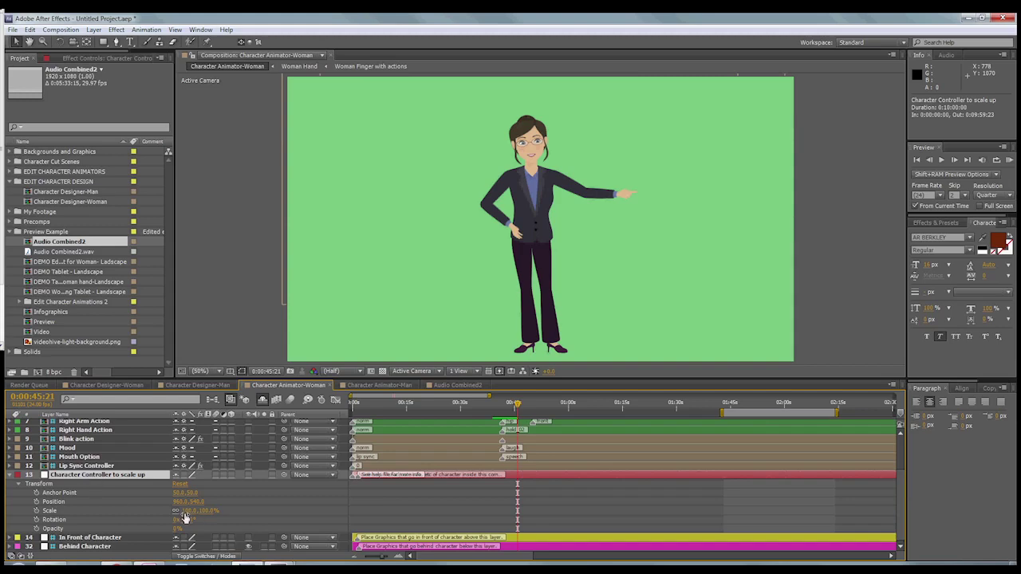
left_click_drag(185, 517, 215, 504)
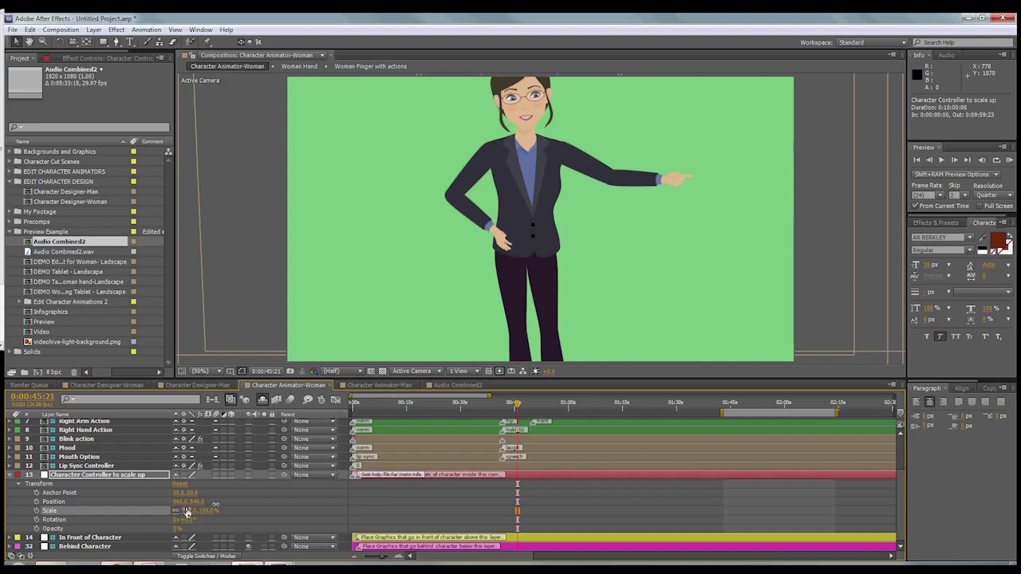
left_click(186, 510)
type("100")
key("Return")
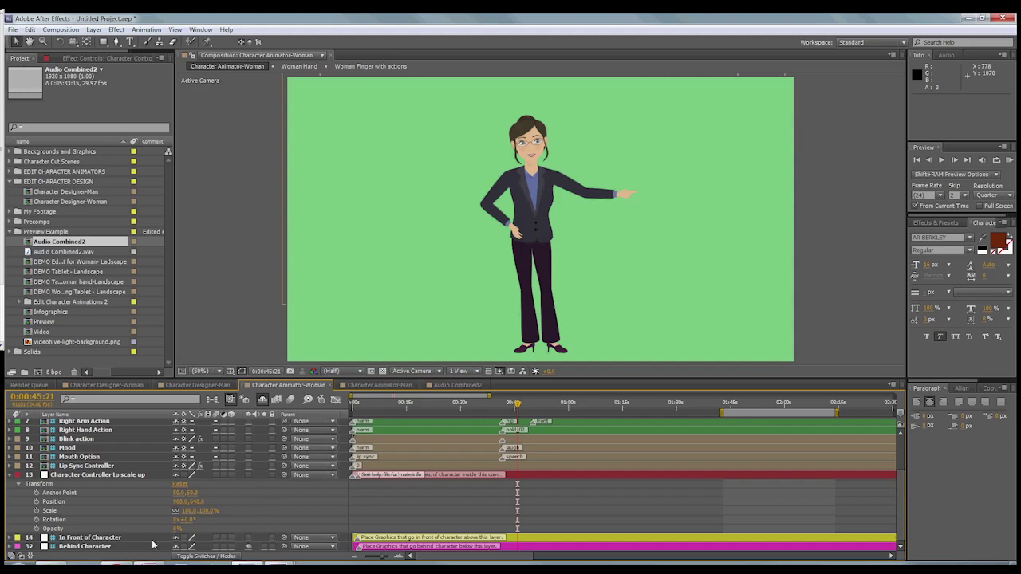
left_click(101, 547)
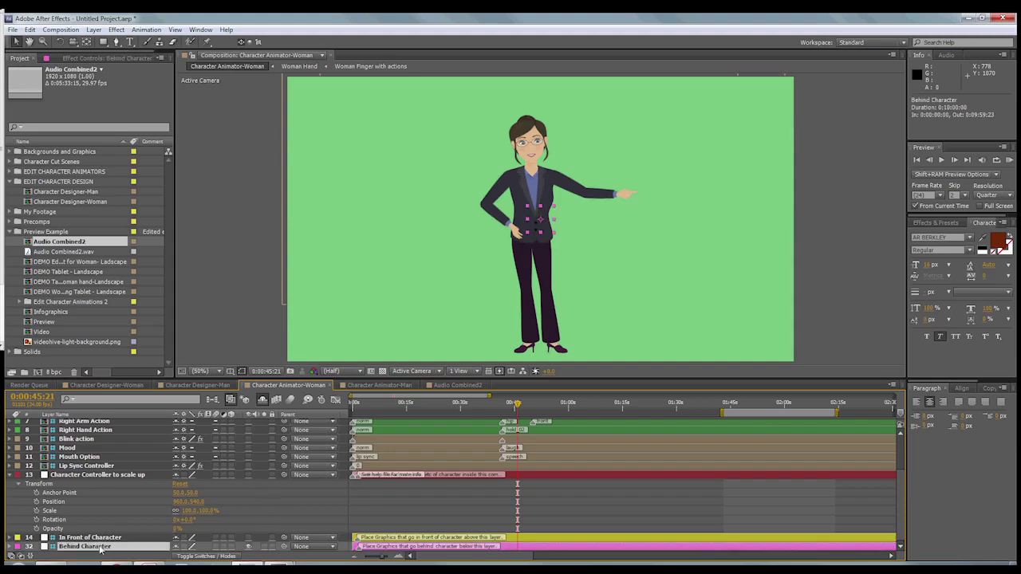
left_click(91, 539)
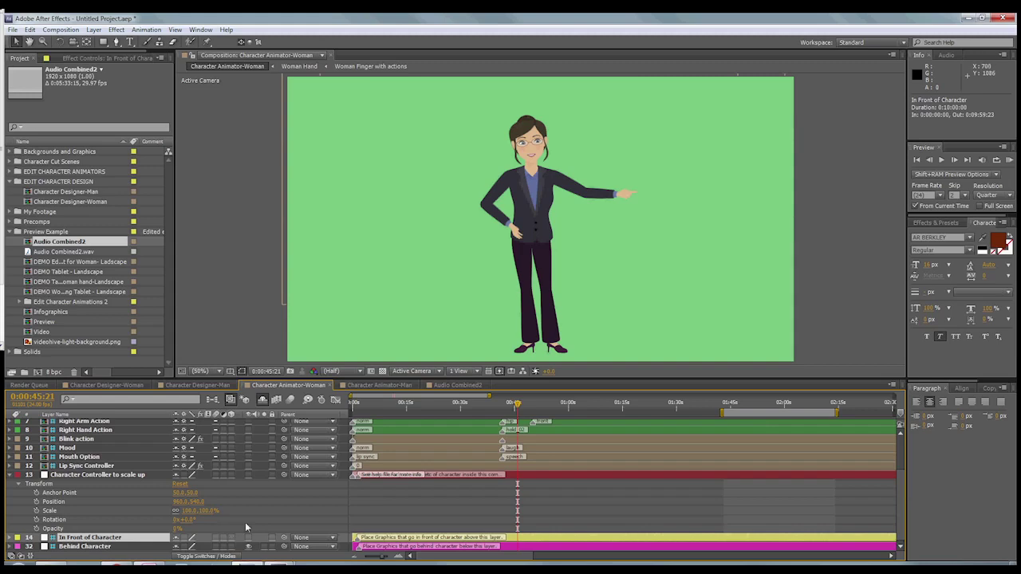
left_click(104, 546)
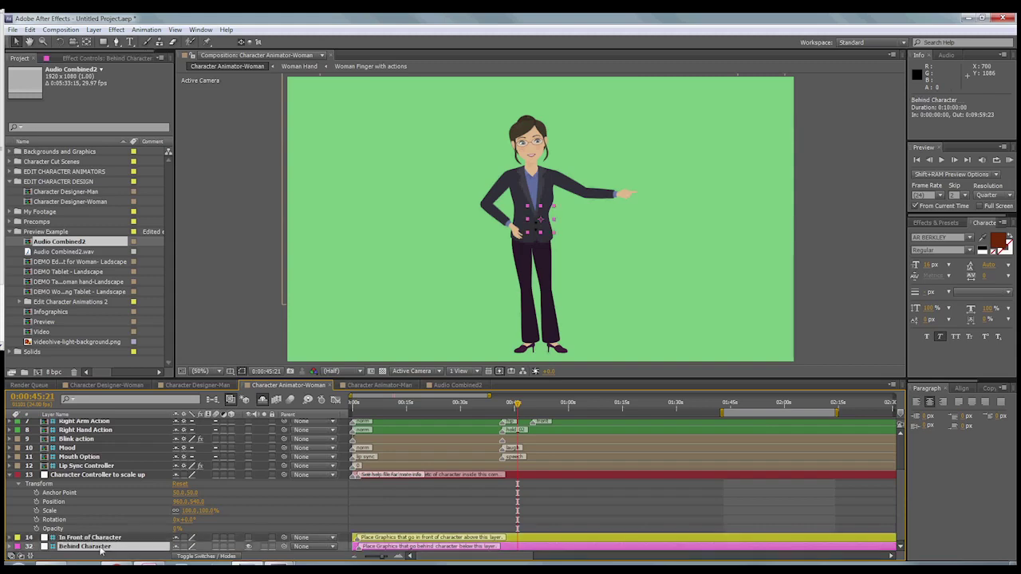
double_click(30, 322)
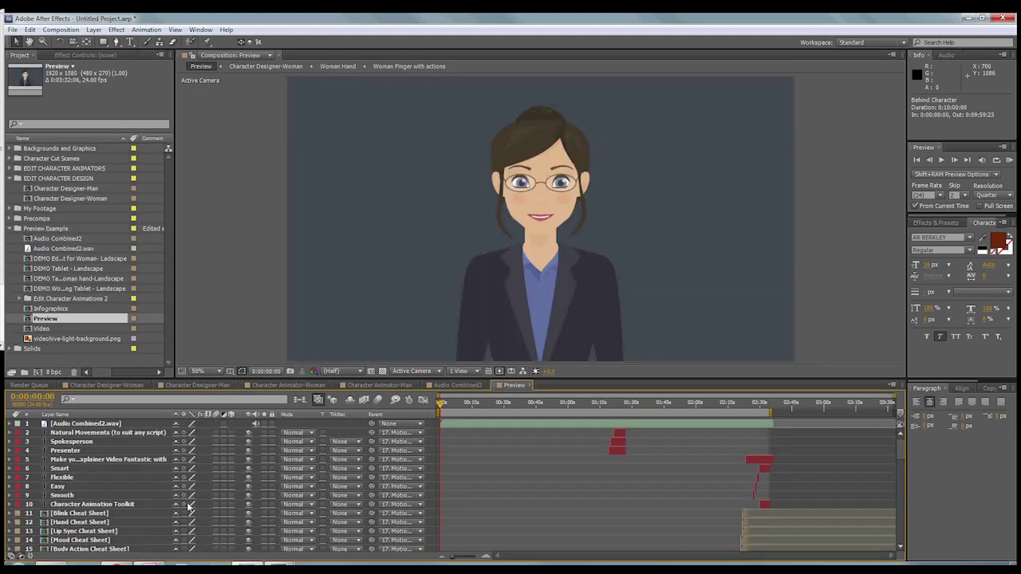
Step: Scroll through the Preview comp's layers, then return to the Character Animator-Woman comp
scroll(187, 506, "down", 3)
scroll(179, 504, "up", 1)
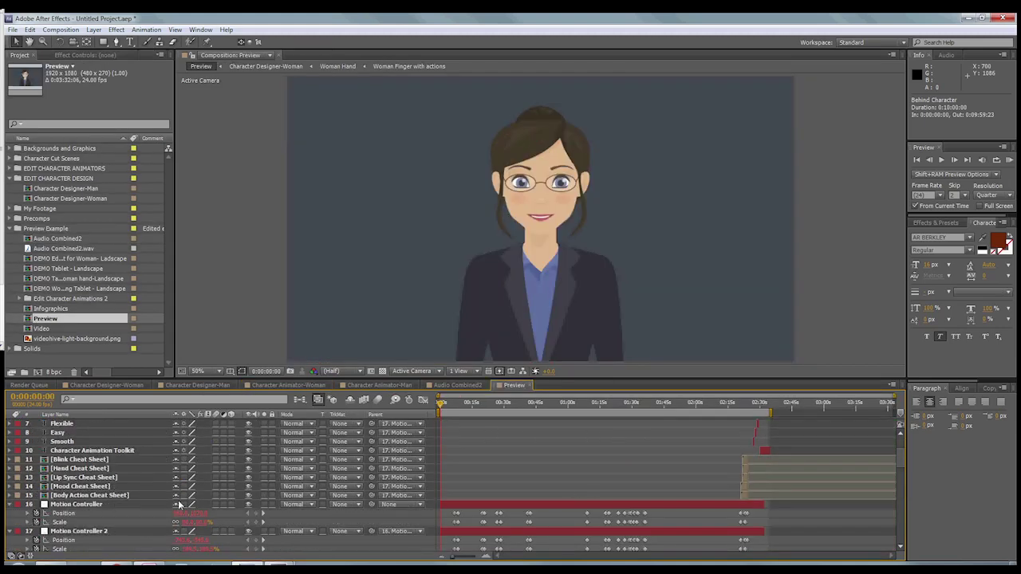
scroll(180, 504, "down", 2)
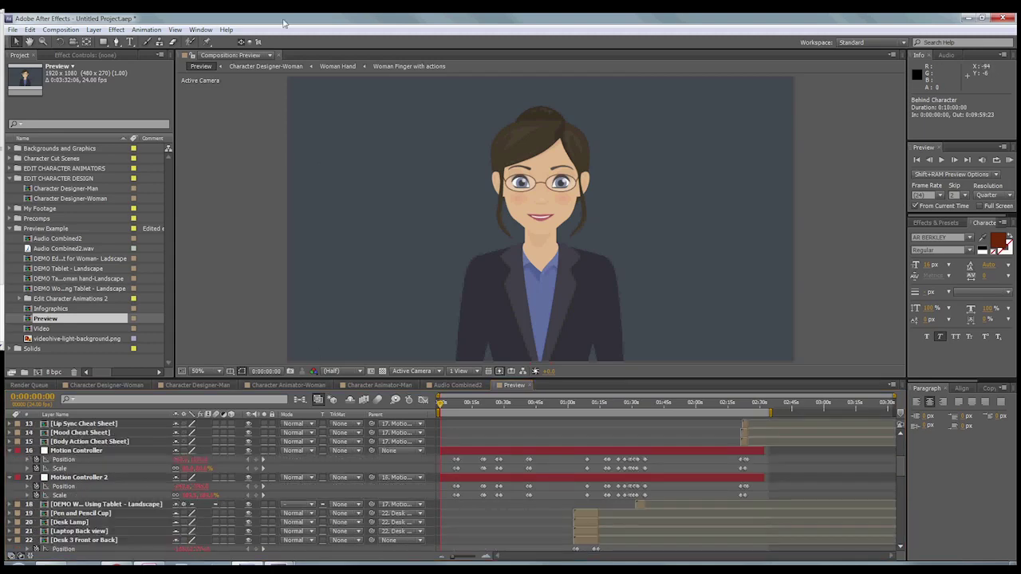
left_click(313, 387)
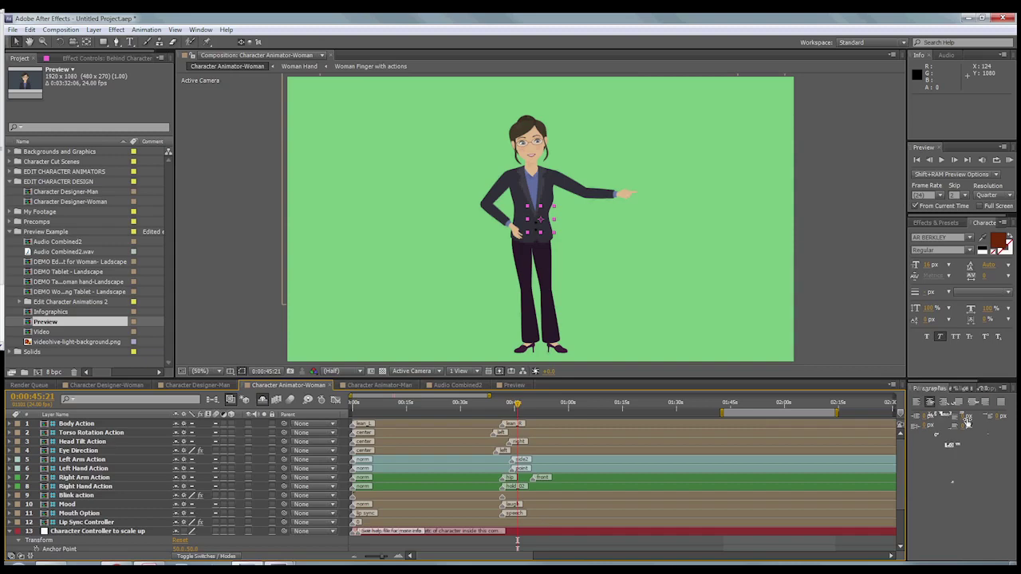
Step: Open the CopyPasteMarkers_v2.0 marker panel and deselect all layers
left_click(989, 389)
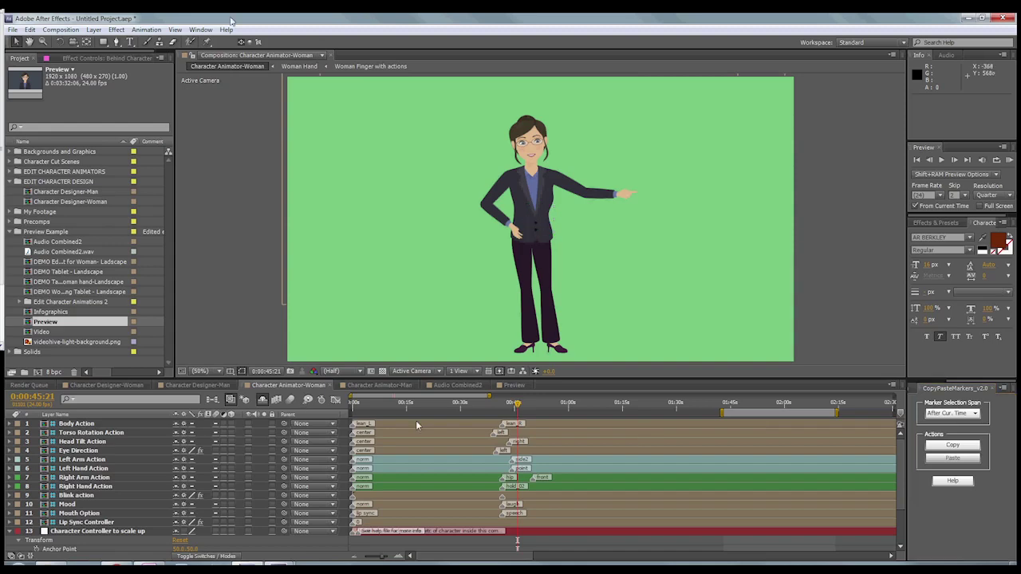
key("ctrl+shift+h")
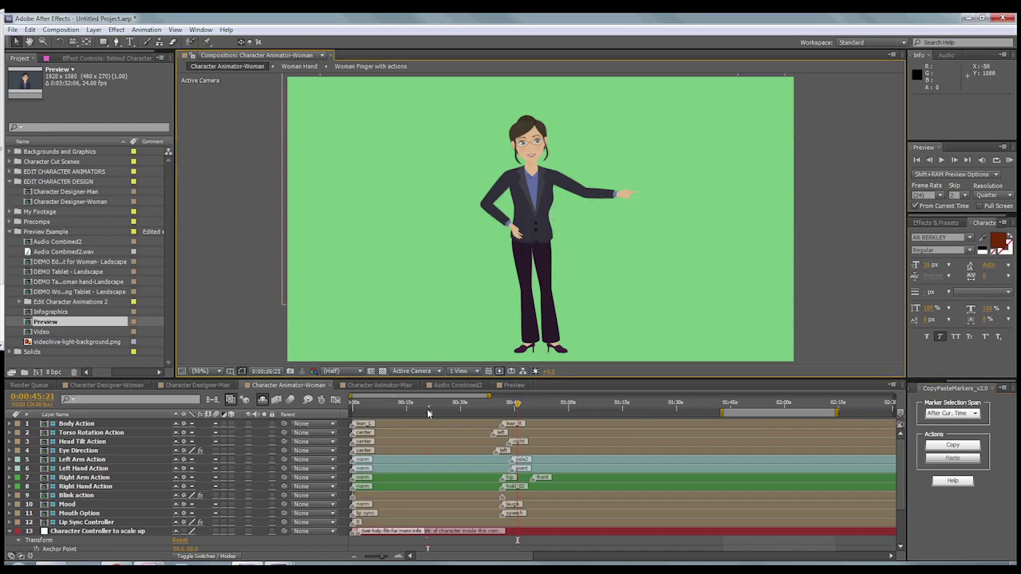
Step: Move the current time to about 0:00:20:23
left_click(426, 409)
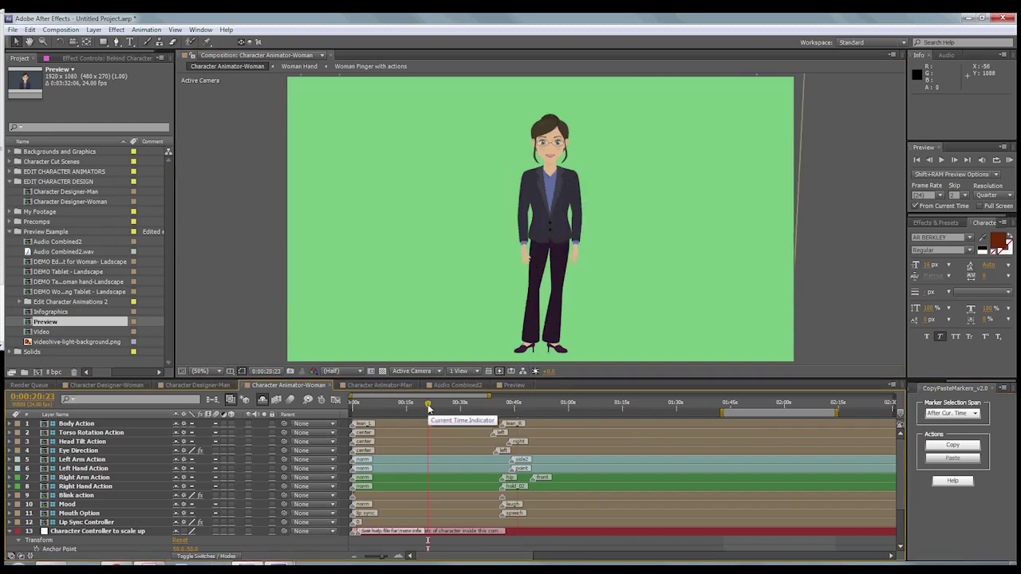